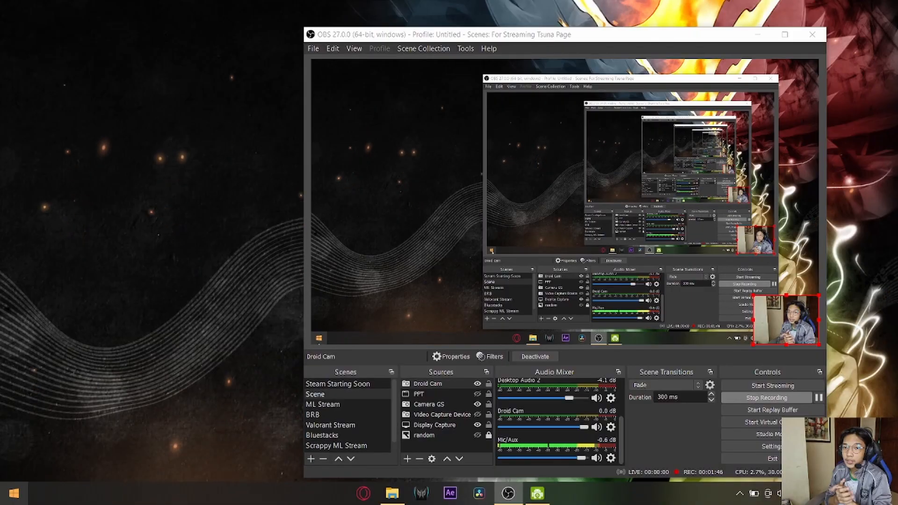
pyautogui.press('super')
pyautogui.write('chrome')
pyautogui.press('Return')
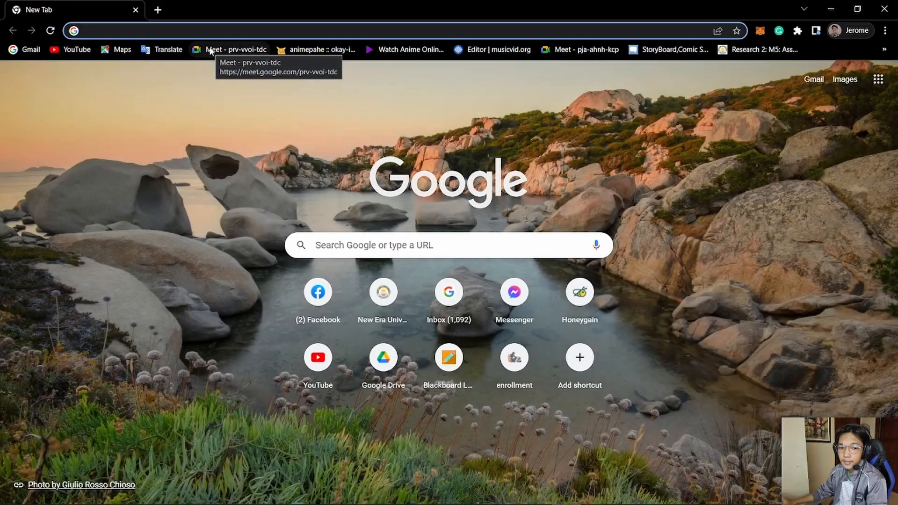
pyautogui.write('www.blackmagic')
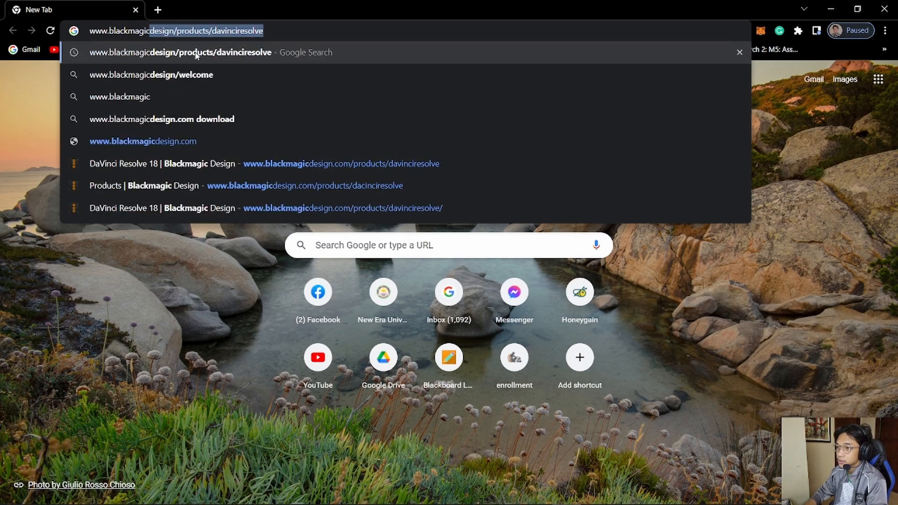
pyautogui.write('design')
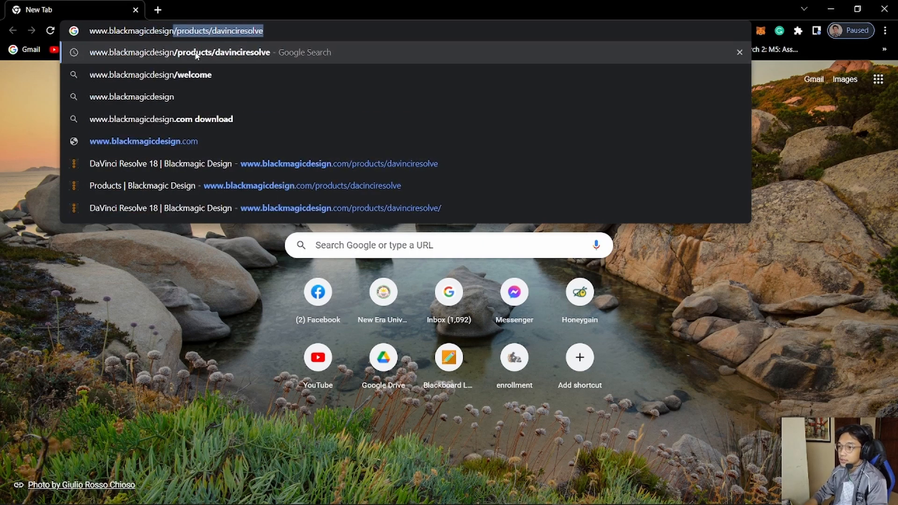
pyautogui.press('Return')
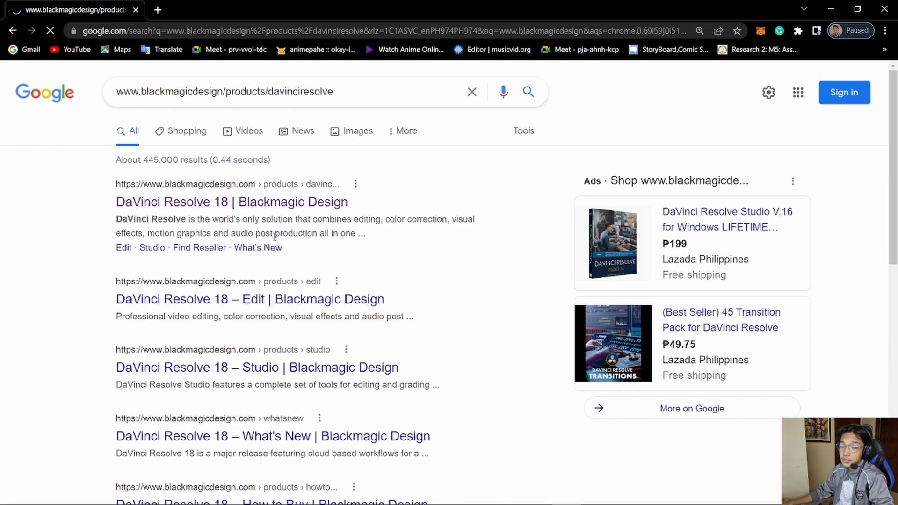
# - On Blackmagic's DaVinci Resolve 18 page, open the free download choices and pick the Windows version of DaVinci Resolve Studio 17
pyautogui.scroll(-5, 420, 271)
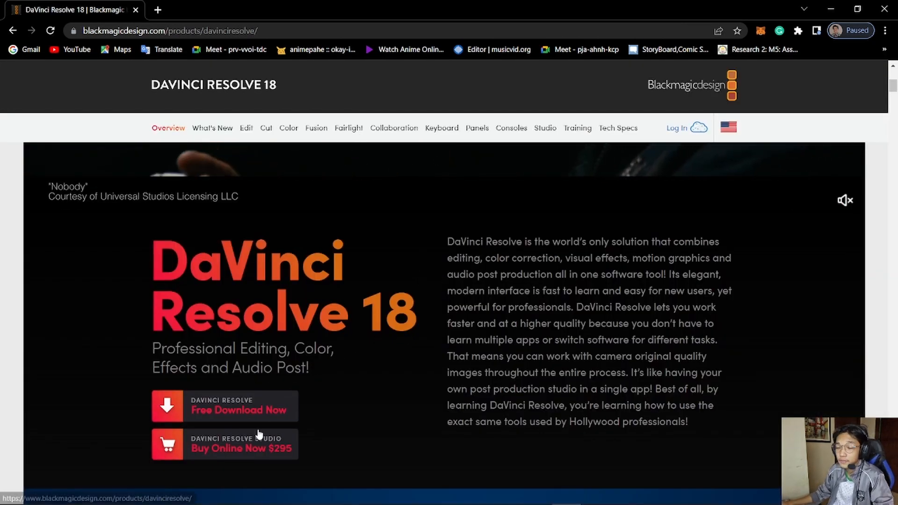
pyautogui.click(262, 406)
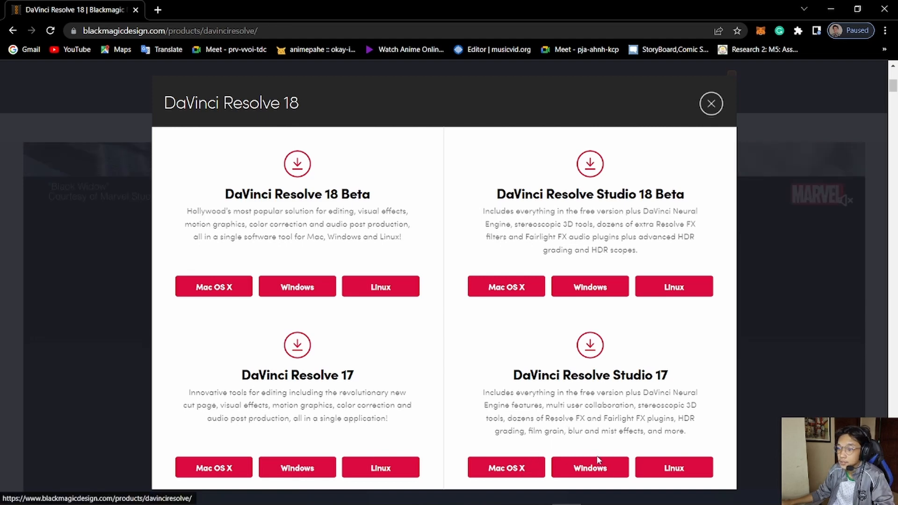
pyautogui.click(613, 470)
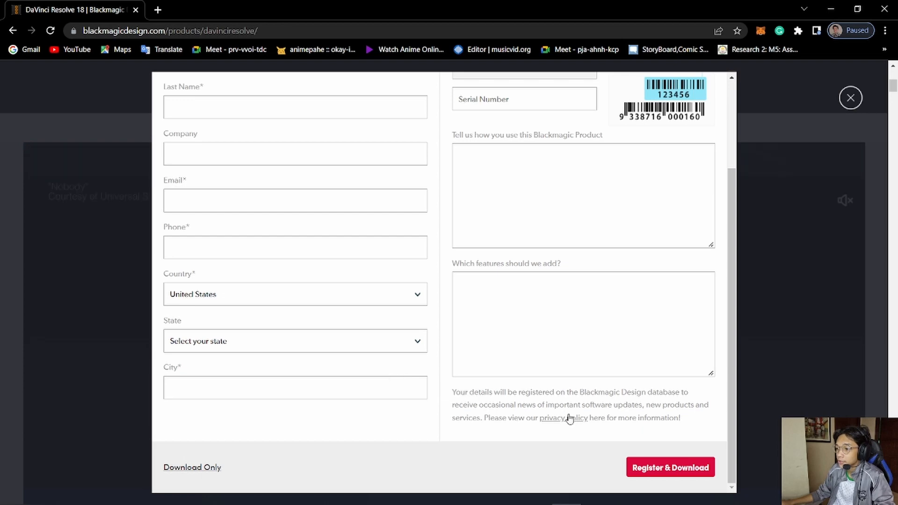
# - Download the DaVinci Resolve Studio 17.4.6 Windows file without registering and dismiss the thank-you message
pyautogui.scroll(3, 371, 348)
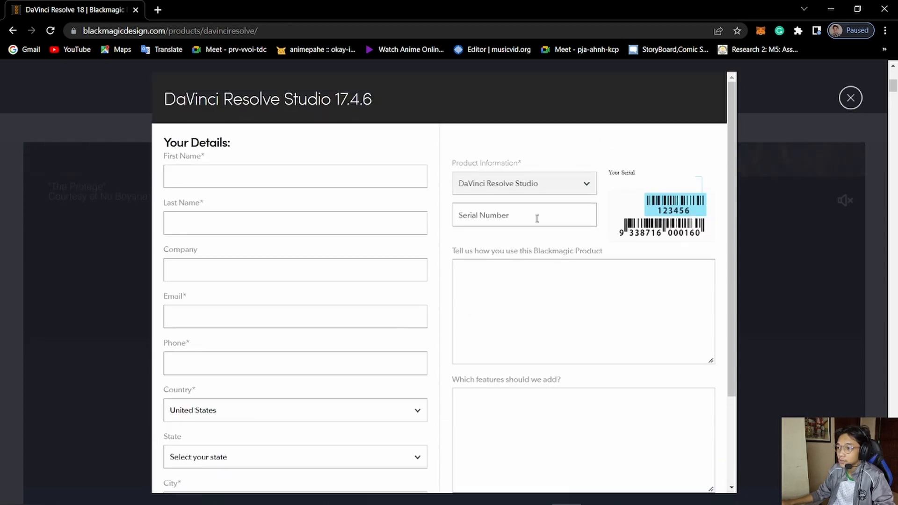
pyautogui.scroll(-3, 380, 301)
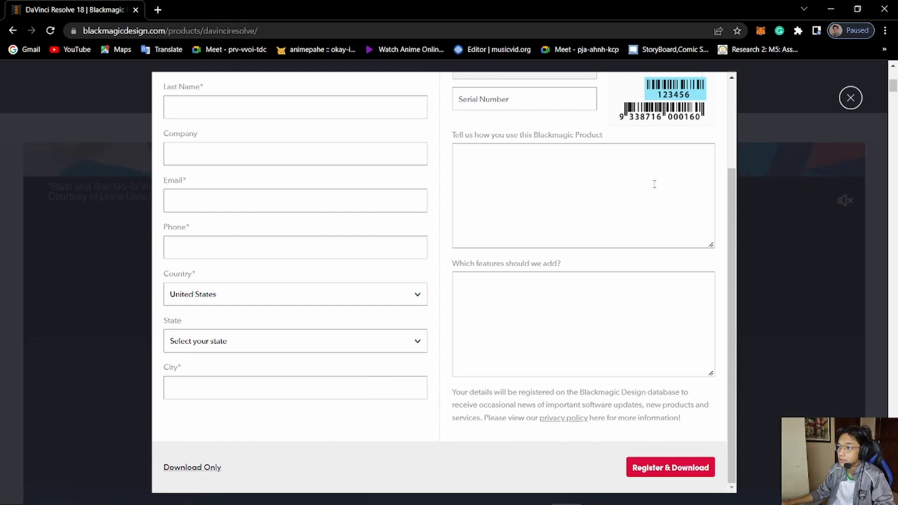
pyautogui.click(212, 468)
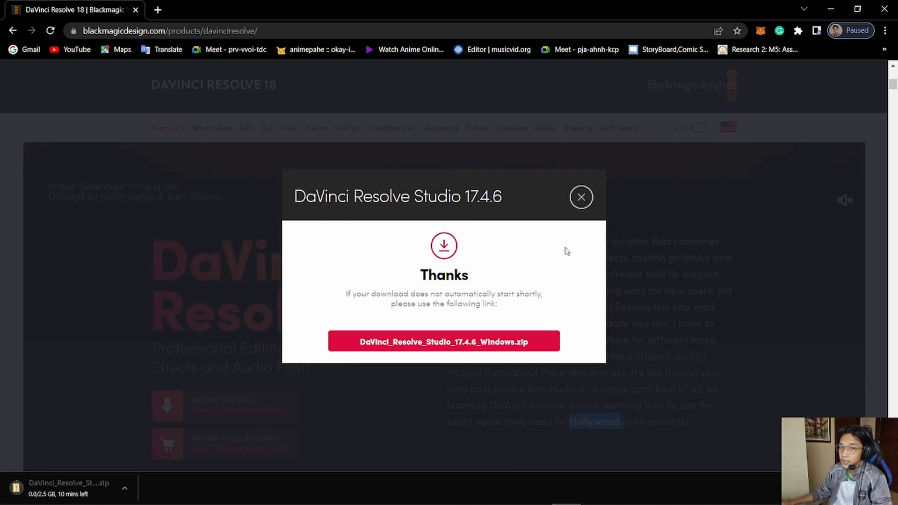
pyautogui.click(581, 199)
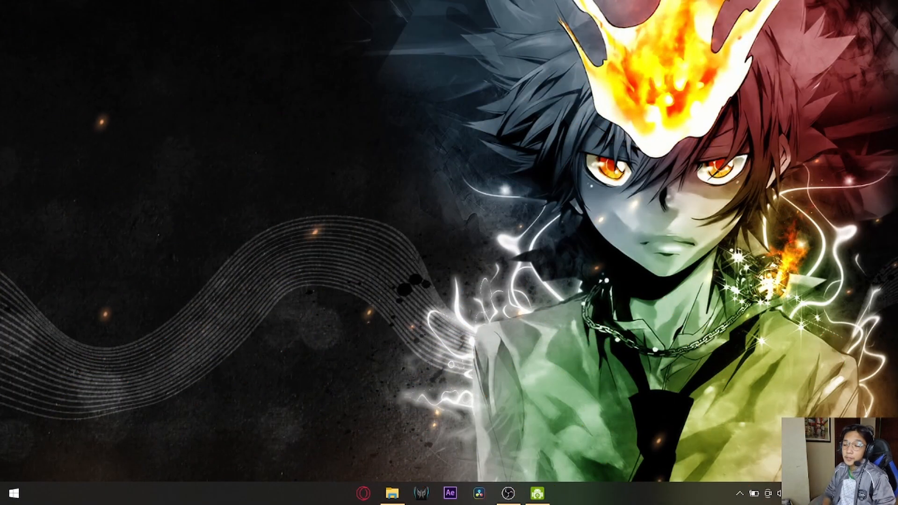
# - Switch to DaVinci Resolve and open Untitled Project from the project list
pyautogui.click(3, 495)
pyautogui.write('dac')
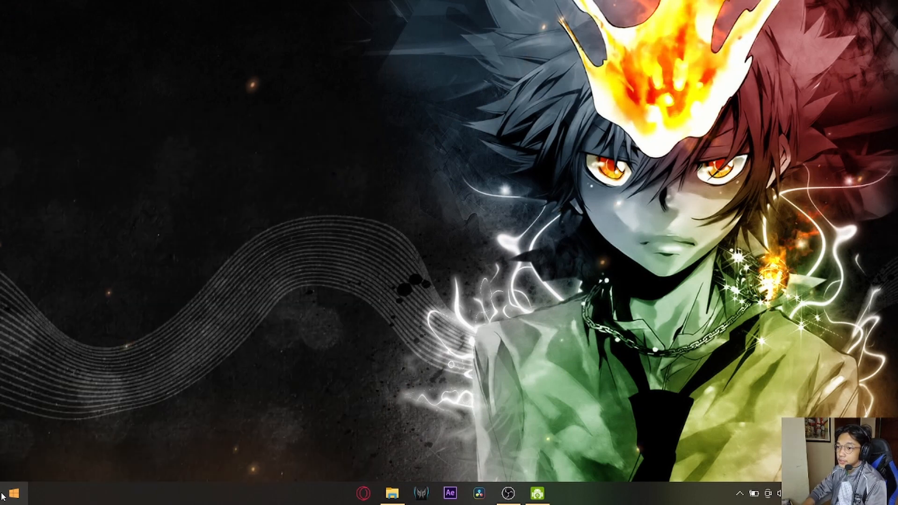
pyautogui.press('BackSpace')
pyautogui.write('v')
pyautogui.press('Return')
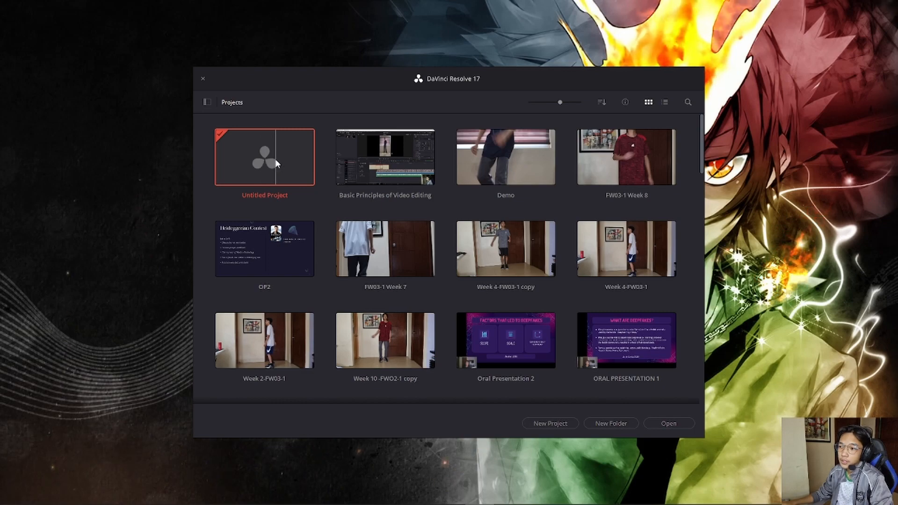
pyautogui.doubleClick(290, 164)
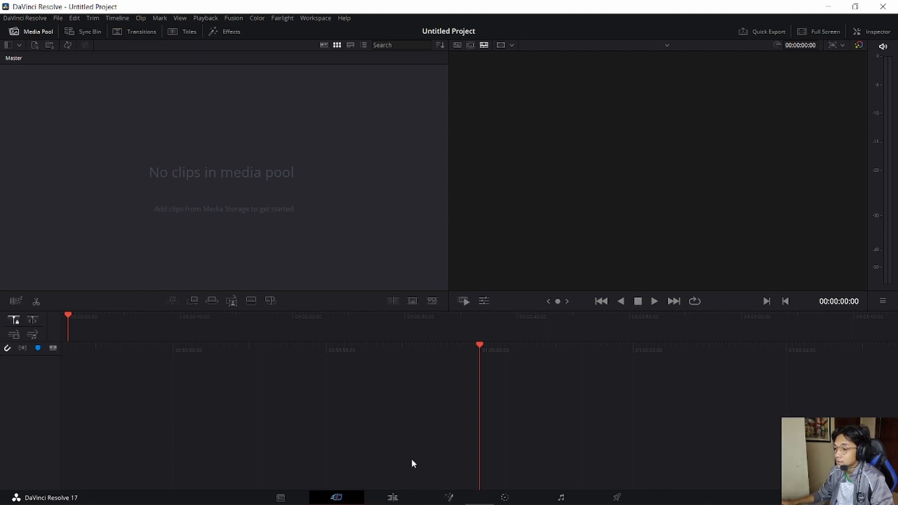
# - Look through the Edit, Fusion, Color, Fairlight and Deliver pages of the empty project in turn
pyautogui.click(394, 496)
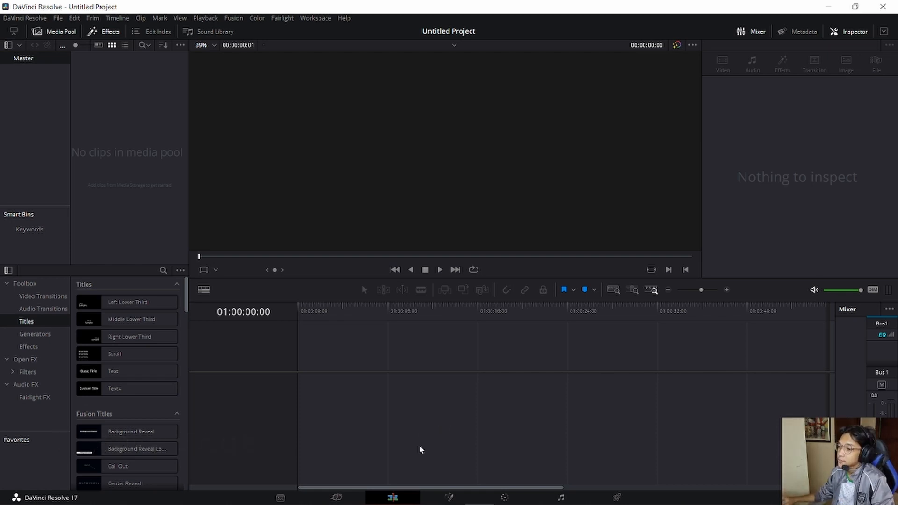
pyautogui.click(438, 495)
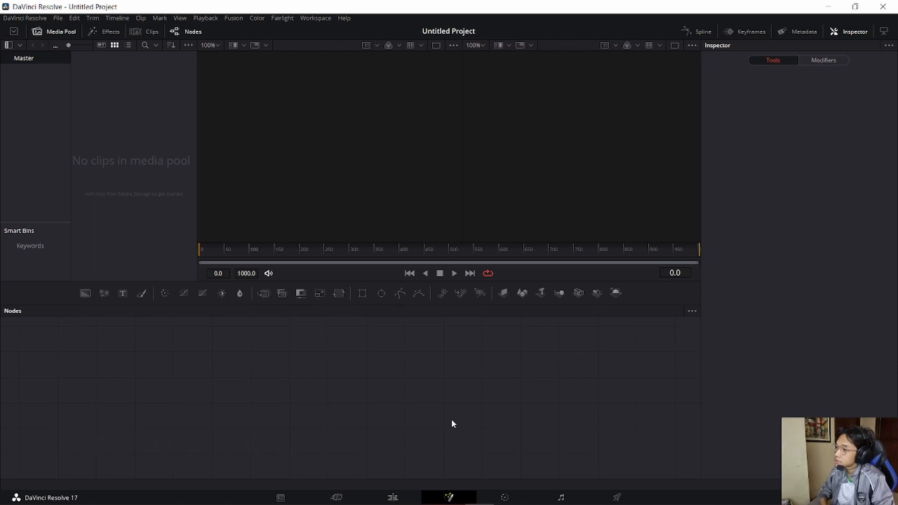
pyautogui.click(514, 496)
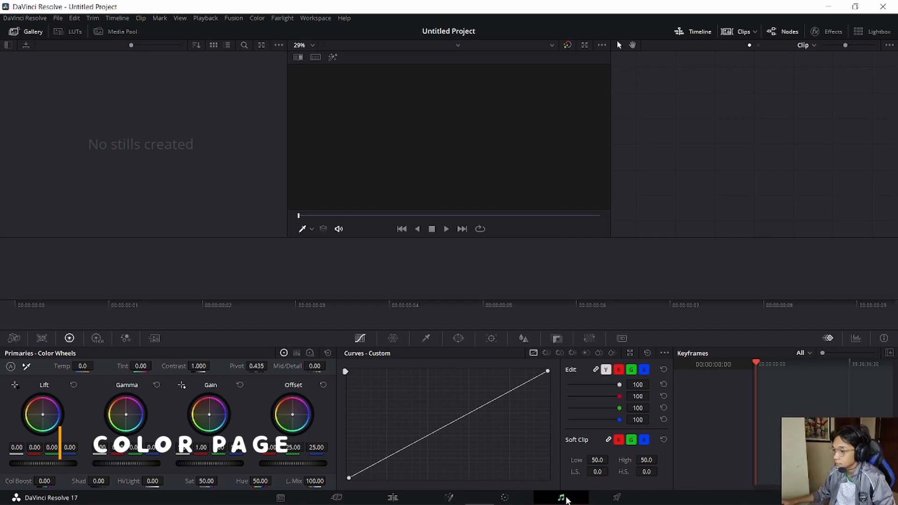
pyautogui.click(563, 498)
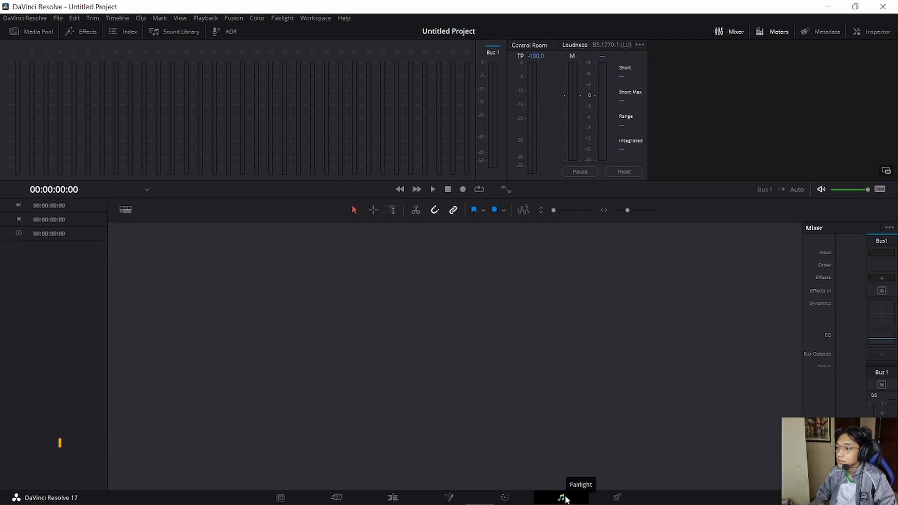
pyautogui.click(618, 496)
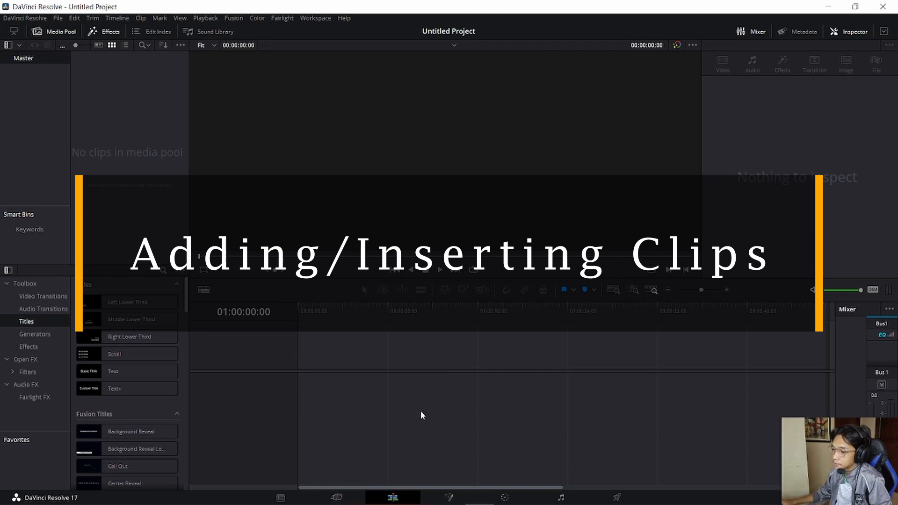
# - Switch to File Explorer, go to the Project Implementation Video folder and select the clip 20220425_123200
pyautogui.moveTo(393, 501)
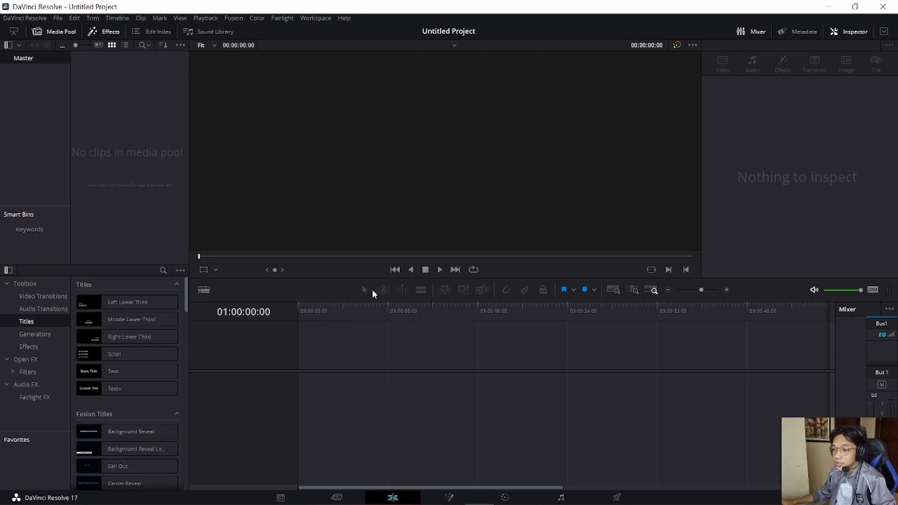
pyautogui.click(395, 499)
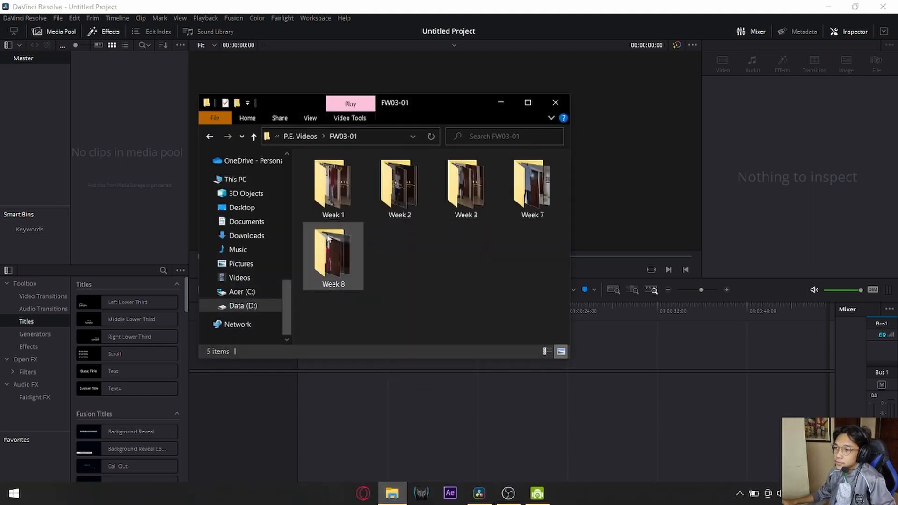
pyautogui.moveTo(436, 109); pyautogui.dragTo(675, 113)
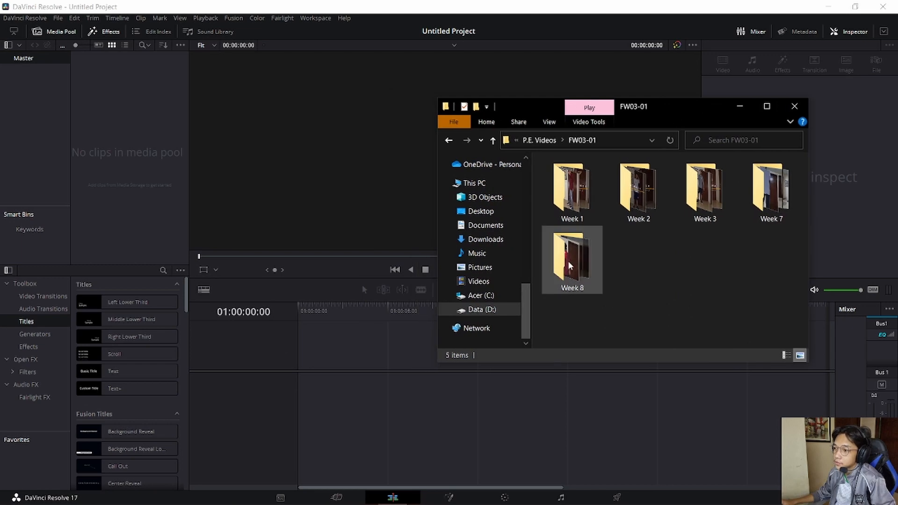
pyautogui.scroll(1, 486, 295)
pyautogui.scroll(-1, 489, 299)
pyautogui.scroll(5, 503, 305)
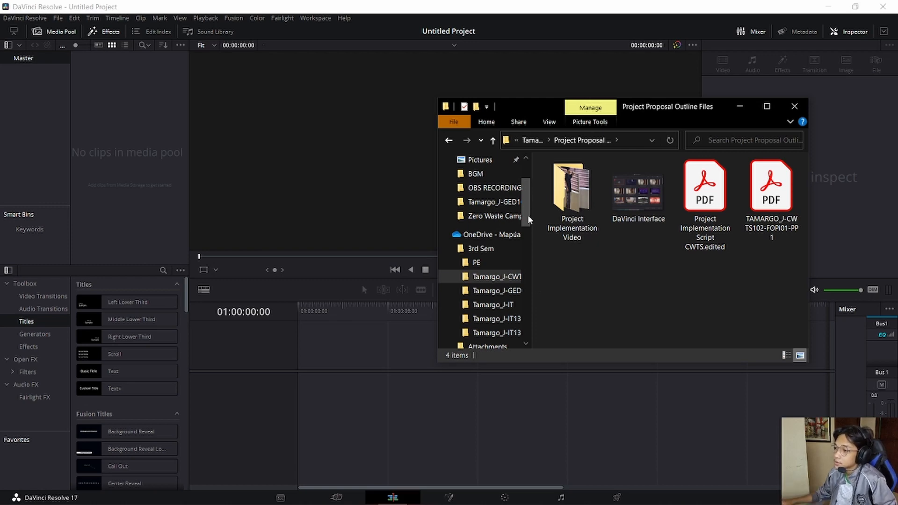
pyautogui.doubleClick(571, 192)
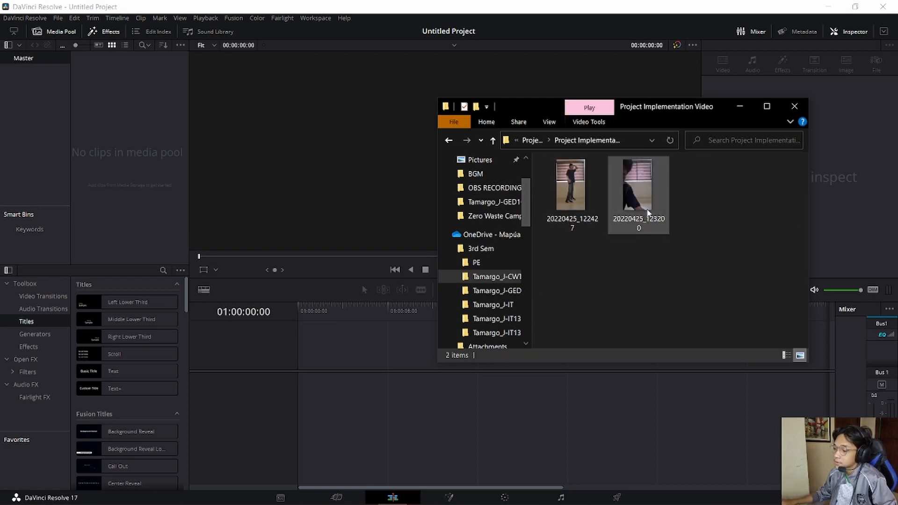
pyautogui.click(645, 211)
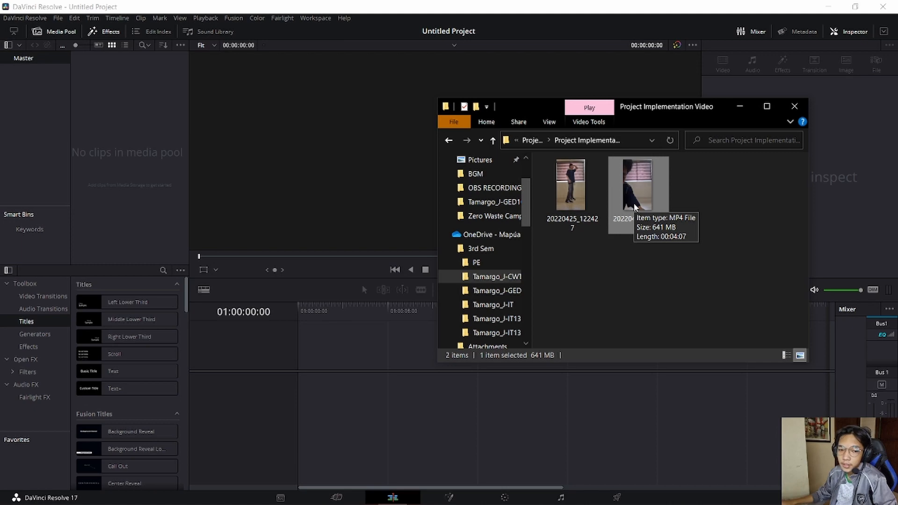
pyautogui.moveTo(648, 200); pyautogui.dragTo(513, 344)
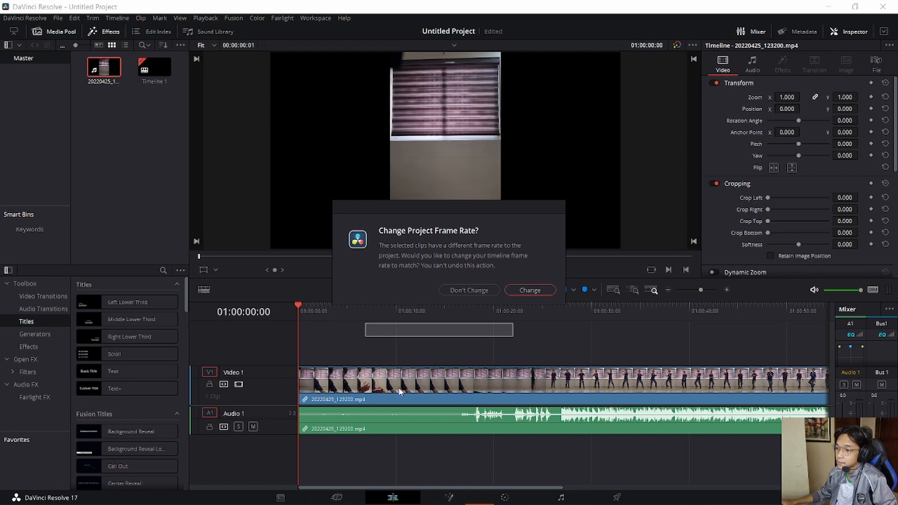
pyautogui.click(537, 291)
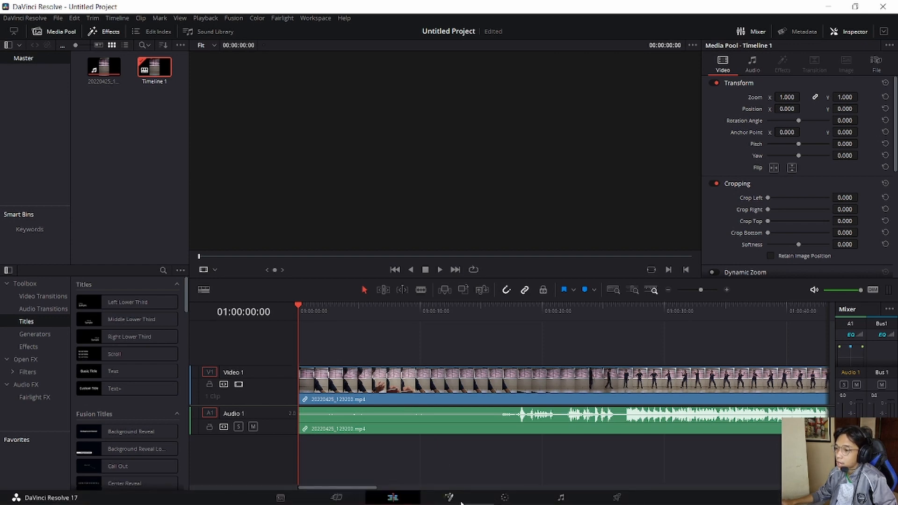
pyautogui.hotkey('ctrl', 'z')
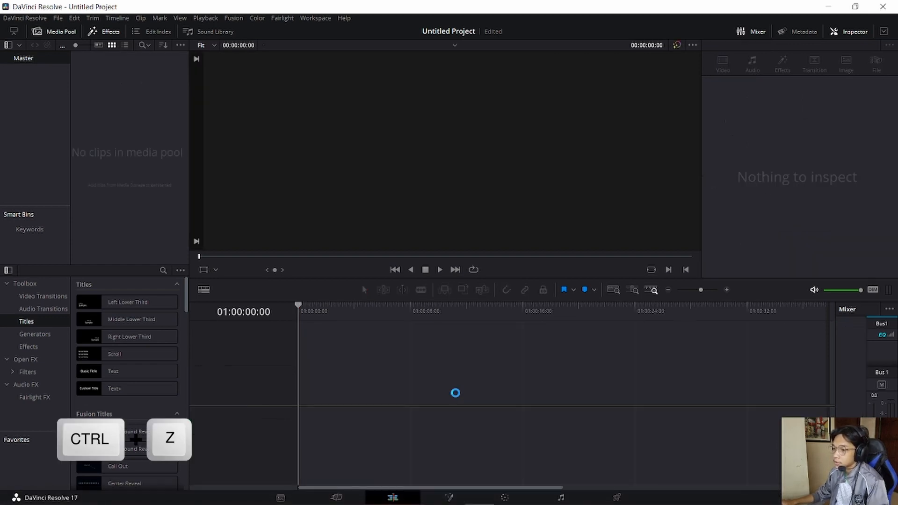
# - Import the clip 20220425_123200 from File Explorer into the media pool and place it at the start of the timeline
pyautogui.click(393, 495)
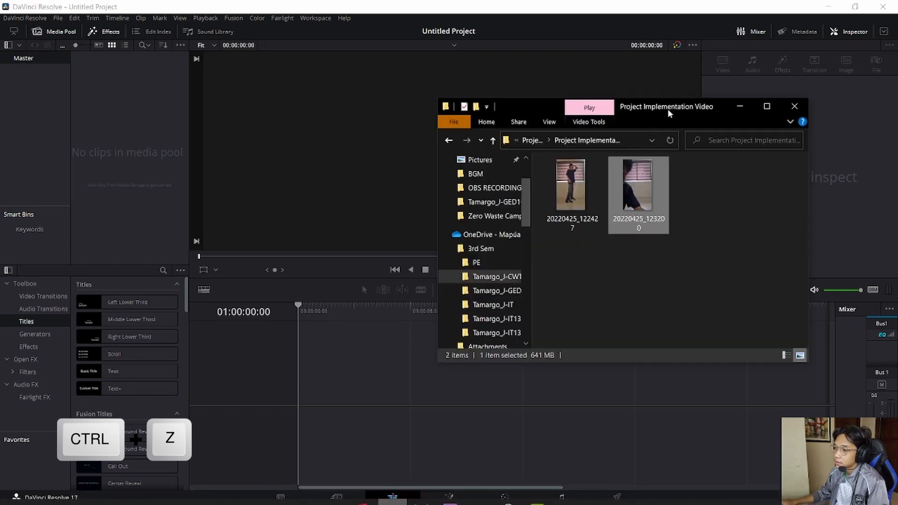
pyautogui.moveTo(643, 201); pyautogui.dragTo(130, 129)
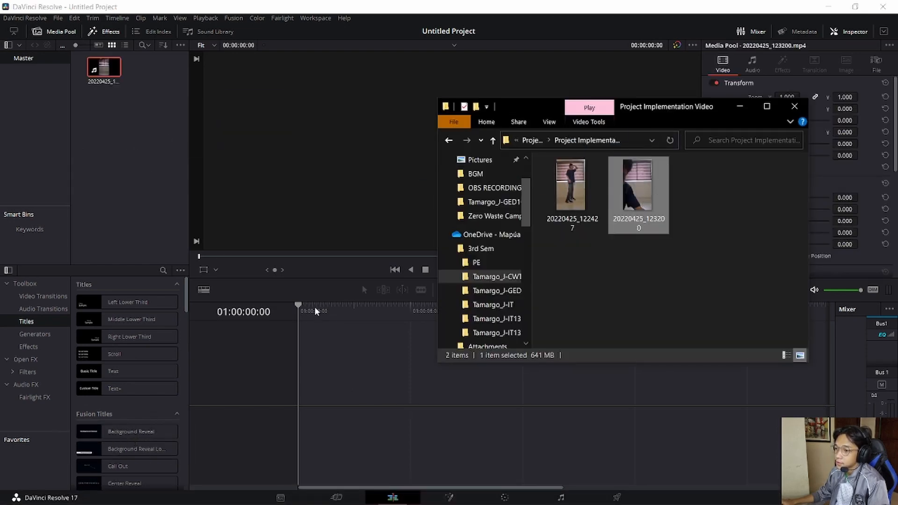
pyautogui.click(742, 106)
pyautogui.doubleClick(98, 72)
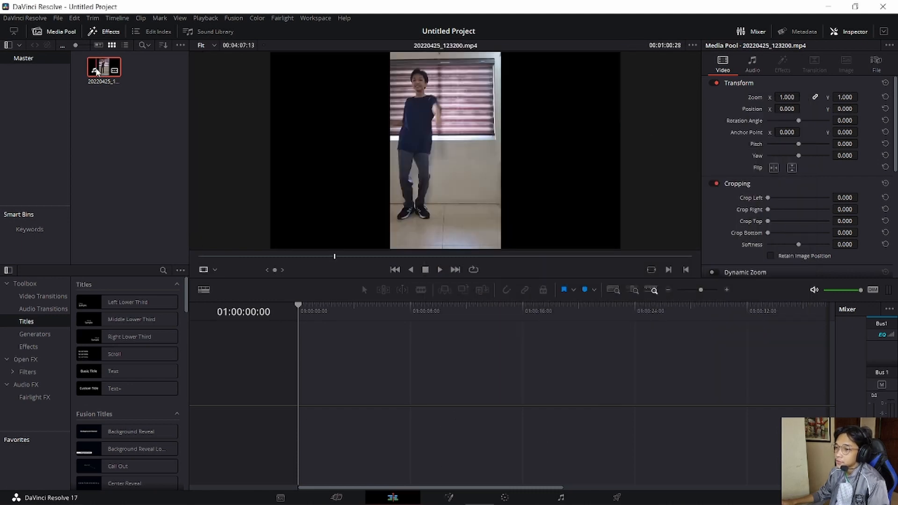
pyautogui.moveTo(97, 71); pyautogui.dragTo(306, 388)
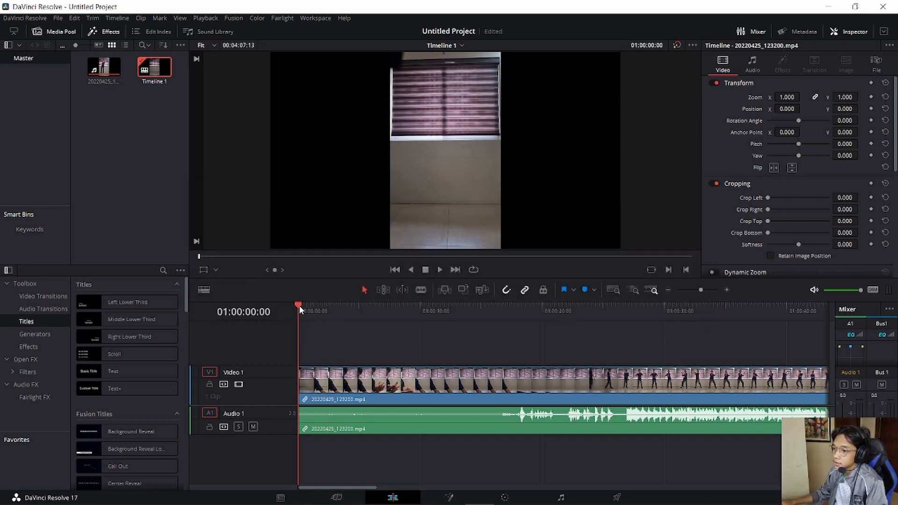
# - Move the playhead to 01:00:01:05 and trim the clip's beginning to about 16 seconds into the timeline
pyautogui.moveTo(298, 304); pyautogui.dragTo(311, 340)
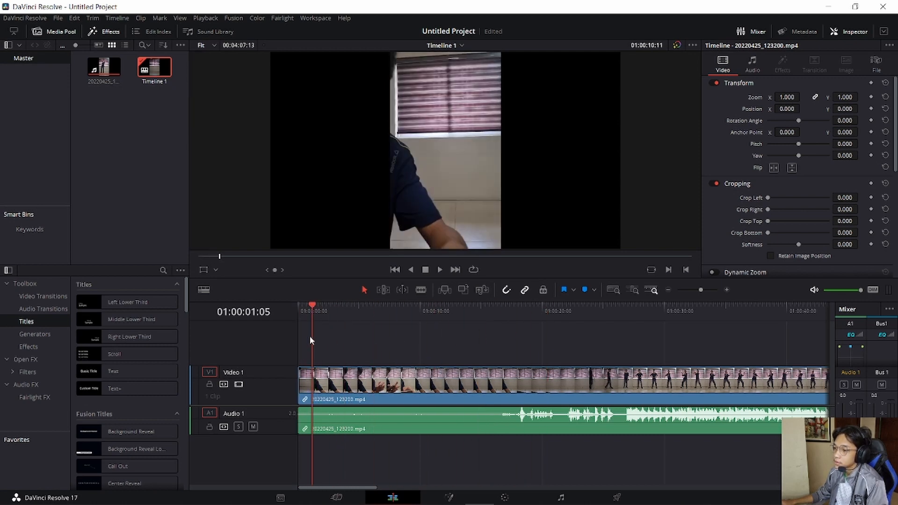
pyautogui.click(298, 383)
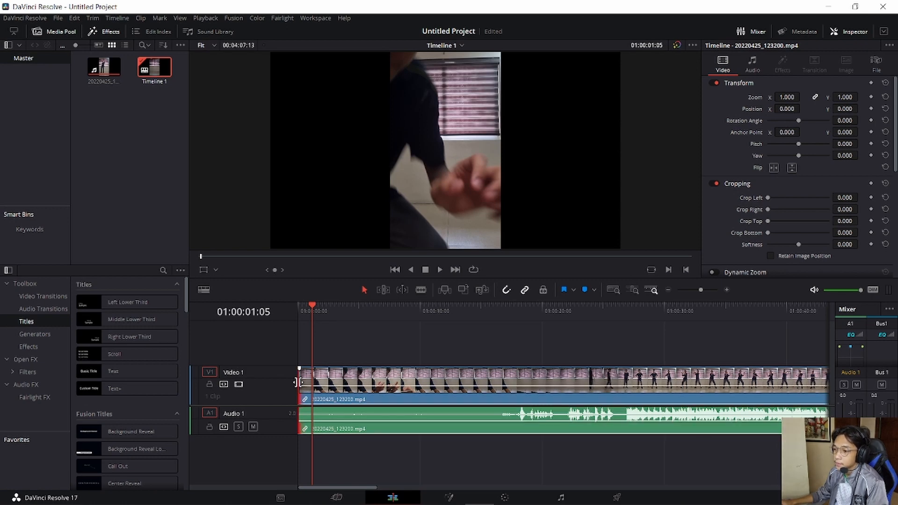
pyautogui.moveTo(297, 383); pyautogui.dragTo(499, 395)
pyautogui.click(484, 327)
pyautogui.click(627, 387)
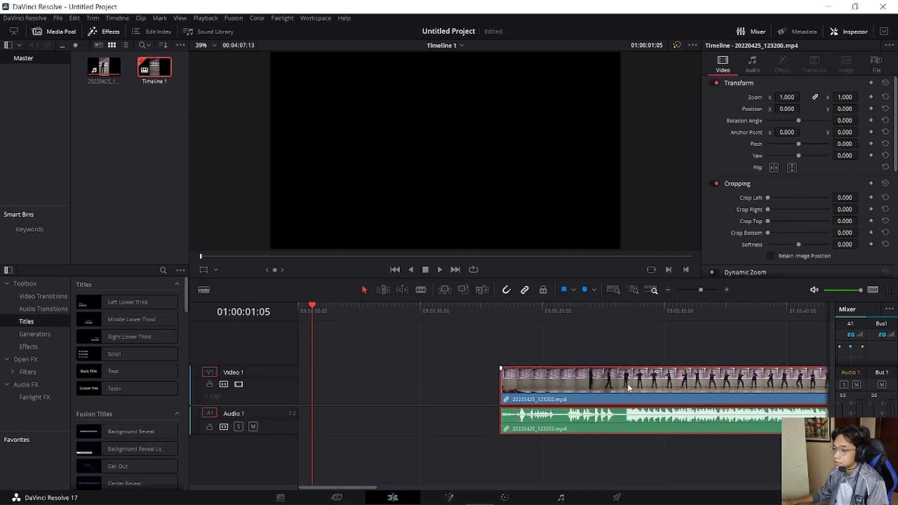
# - Try moving the trimmed clip earlier on the timeline, and undo both that move and the trim of its beginning
pyautogui.click(501, 391)
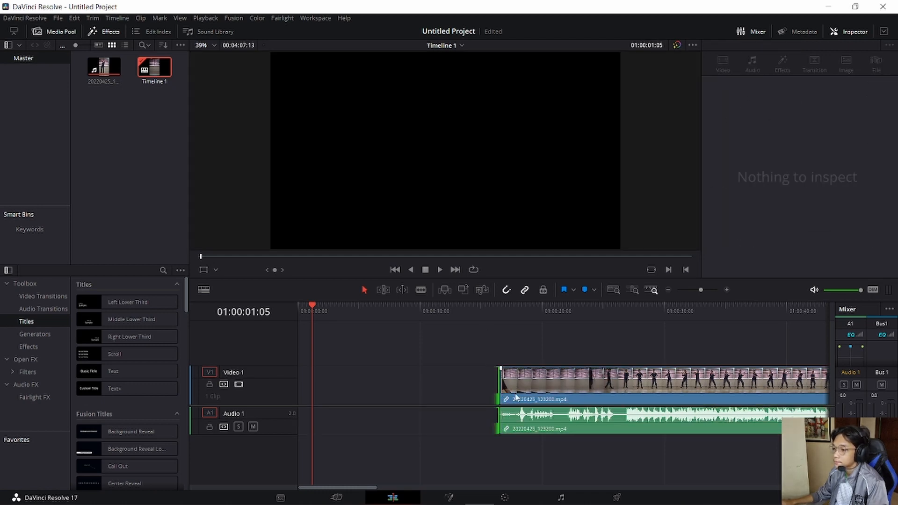
pyautogui.click(423, 350)
pyautogui.moveTo(610, 392); pyautogui.dragTo(501, 394)
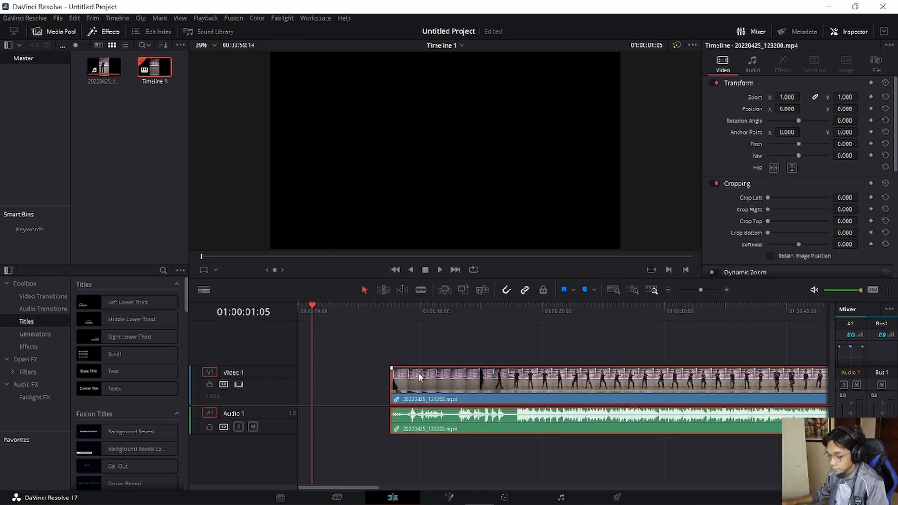
pyautogui.hotkey('ctrl', 'z')
pyautogui.hotkey('ctrl', 'z')
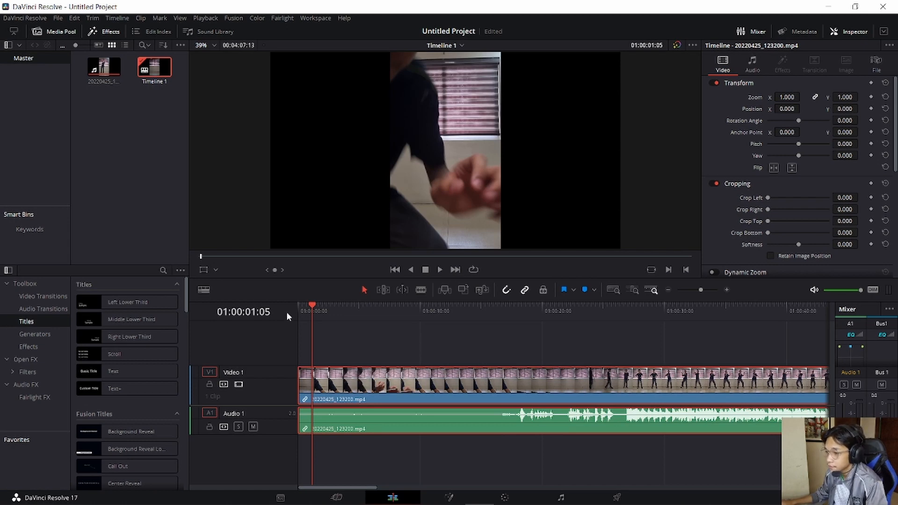
# - Split the clip at 01:00:26:21 with the Blade tool, where the standing pose begins
pyautogui.moveTo(315, 310); pyautogui.dragTo(346, 319)
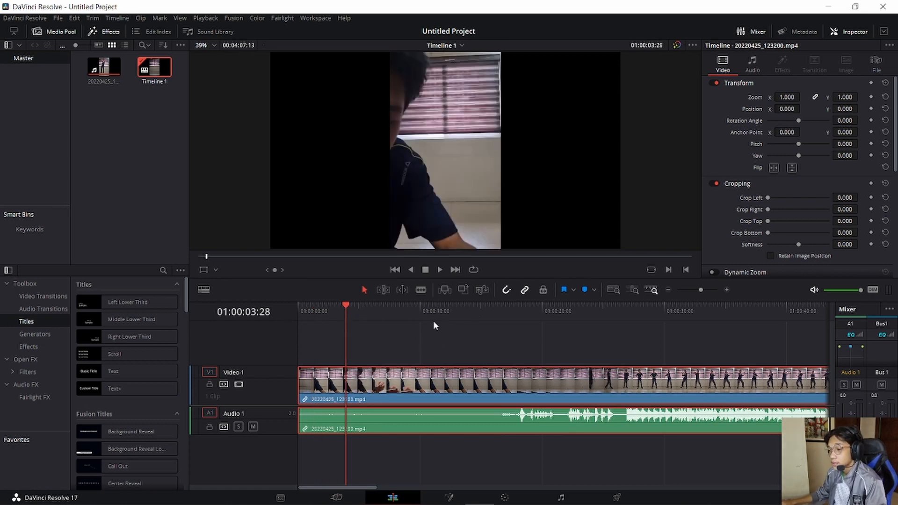
pyautogui.press('b')
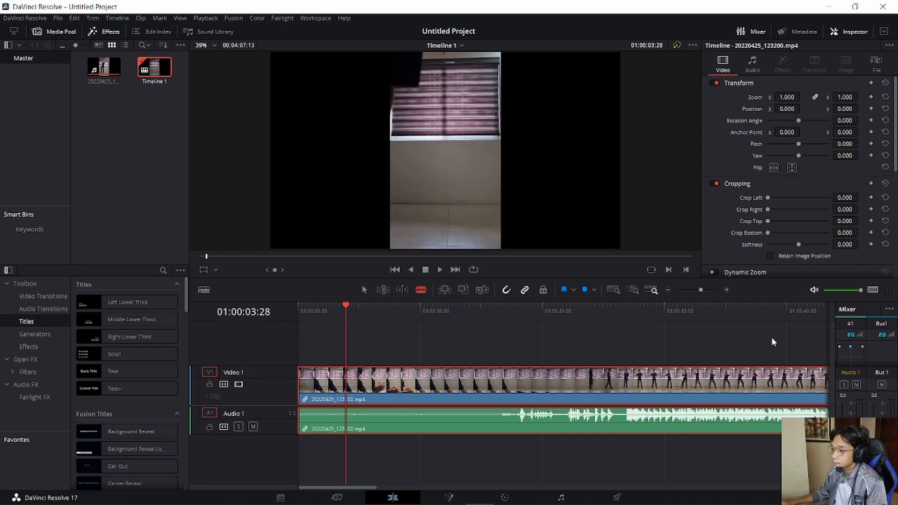
pyautogui.click(342, 311)
pyautogui.moveTo(342, 312); pyautogui.dragTo(625, 325)
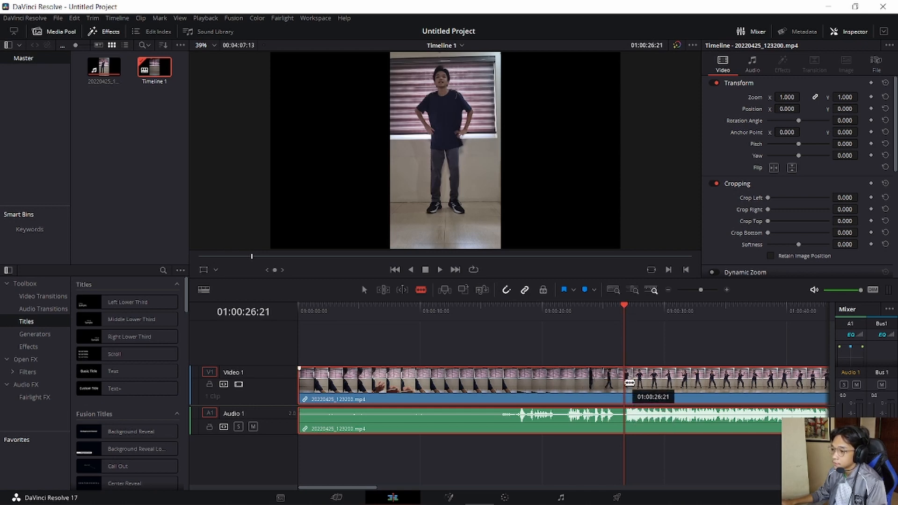
pyautogui.click(629, 381)
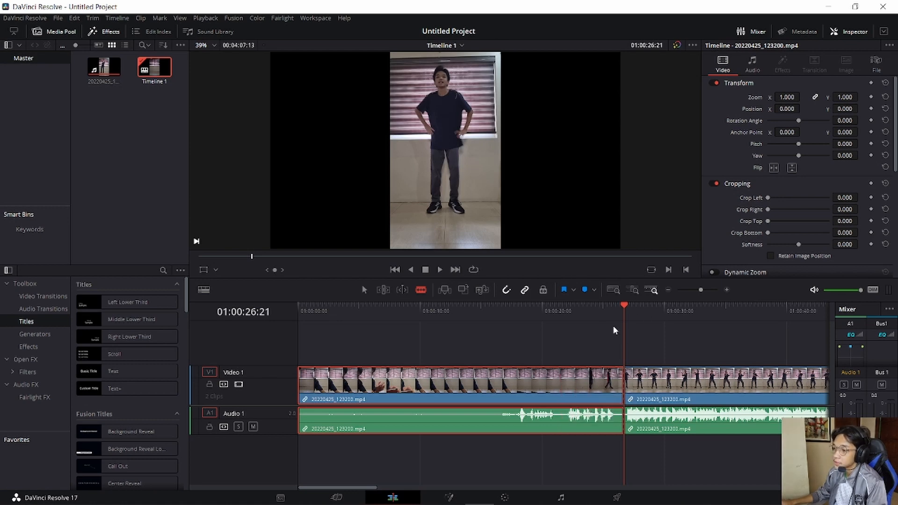
# - Delete the segment before the cut leaving a gap, undo that, and ripple delete the segment instead
pyautogui.moveTo(624, 315); pyautogui.dragTo(593, 314)
pyautogui.click(363, 290)
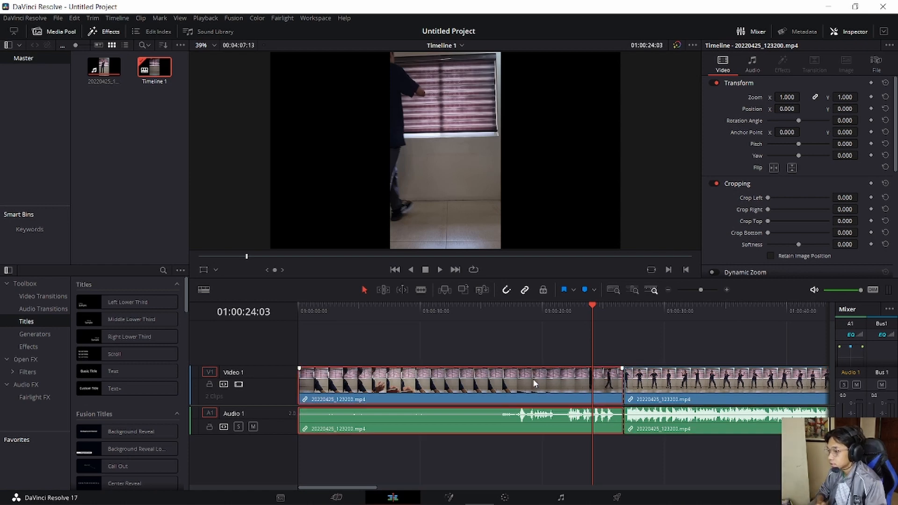
pyautogui.press('BackSpace')
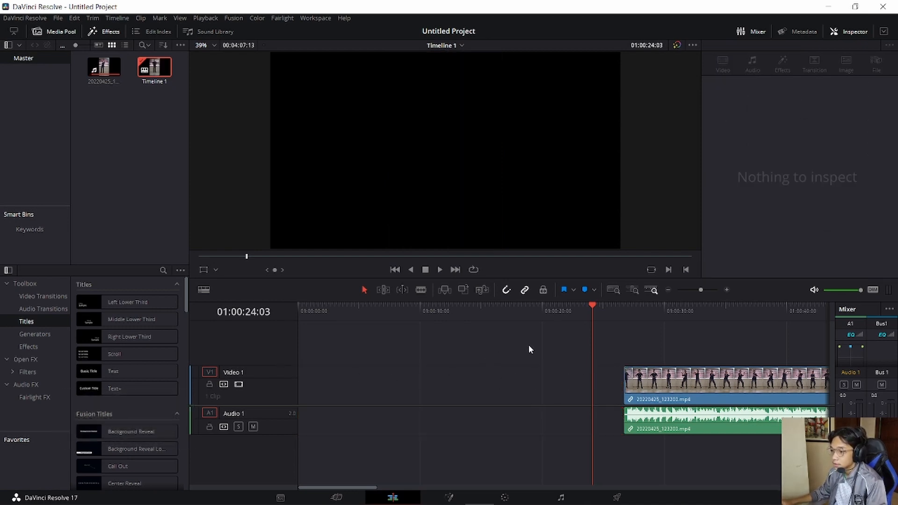
pyautogui.hotkey('ctrl', 'z')
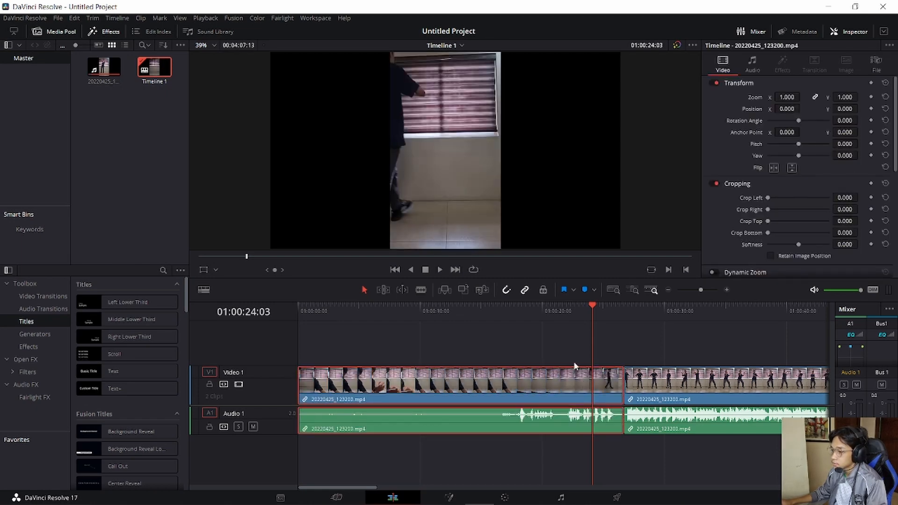
pyautogui.press('Delete')
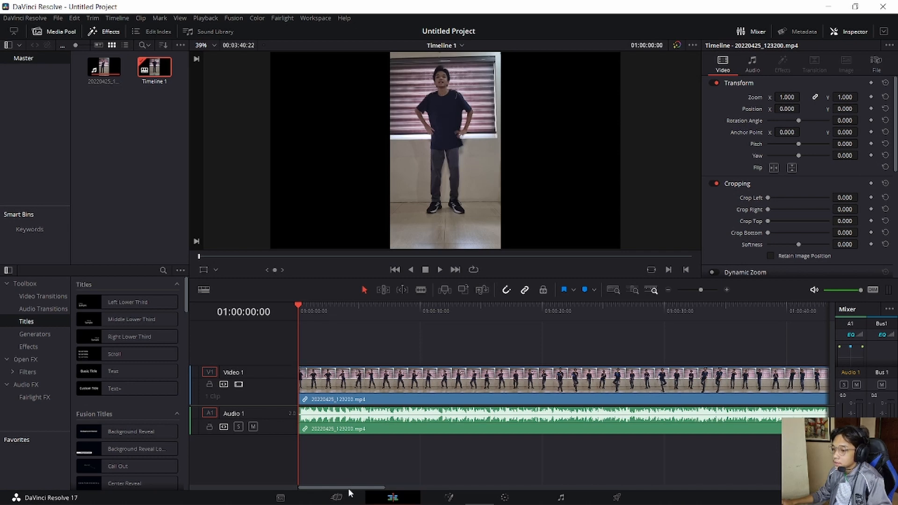
# - Move the remaining clip so it starts about 2 seconds into the timeline
pyautogui.moveTo(348, 487); pyautogui.dragTo(313, 482)
pyautogui.moveTo(388, 397); pyautogui.dragTo(414, 402)
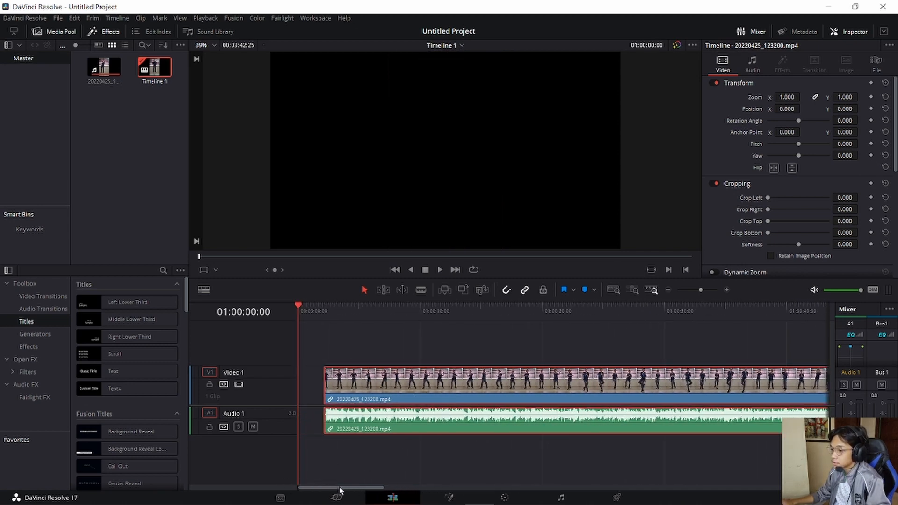
pyautogui.moveTo(338, 486)
pyautogui.mouseDown()
pyautogui.moveTo(353, 483)
pyautogui.moveTo(321, 481)
pyautogui.moveTo(680, 487)
pyautogui.moveTo(323, 485)
pyautogui.mouseUp()
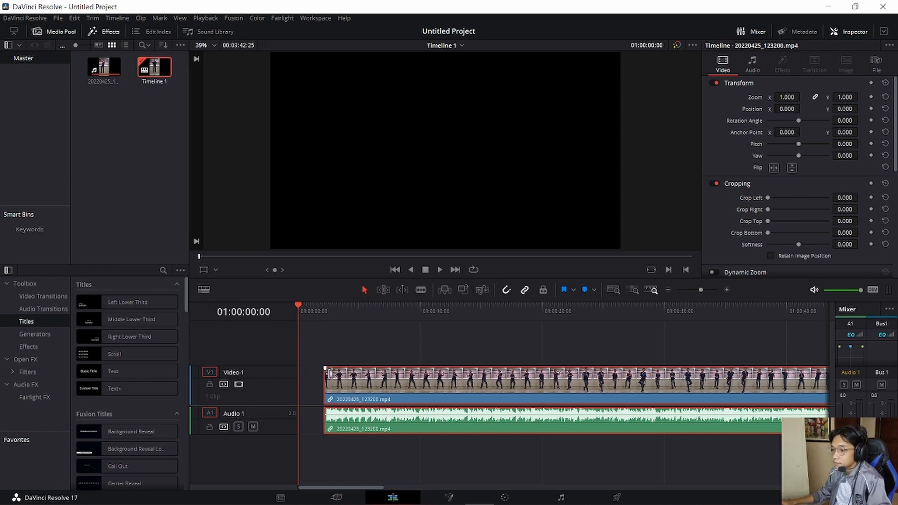
# - Add a fade-in of about 1 second to the clip's video and move the clip to about 1 second into the timeline
pyautogui.click(324, 369)
pyautogui.moveTo(324, 368); pyautogui.dragTo(340, 369)
pyautogui.moveTo(493, 379); pyautogui.dragTo(481, 379)
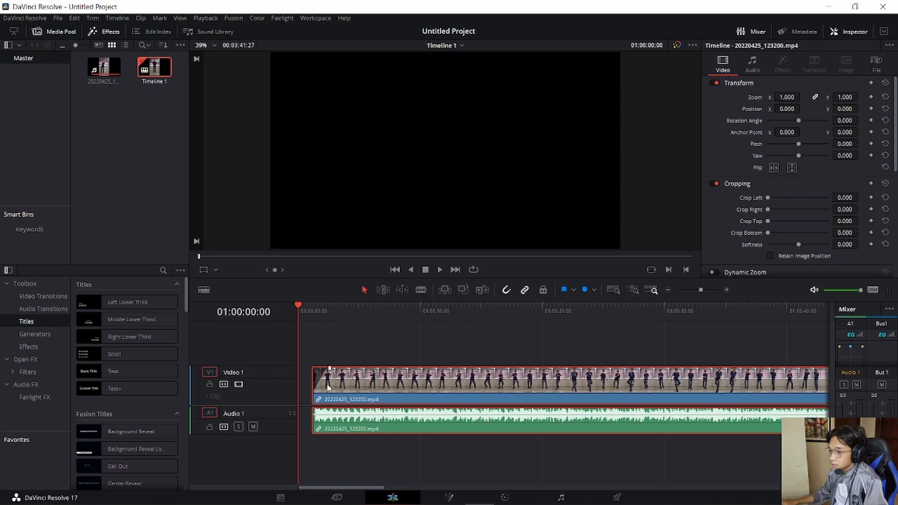
pyautogui.moveTo(330, 369); pyautogui.dragTo(315, 370)
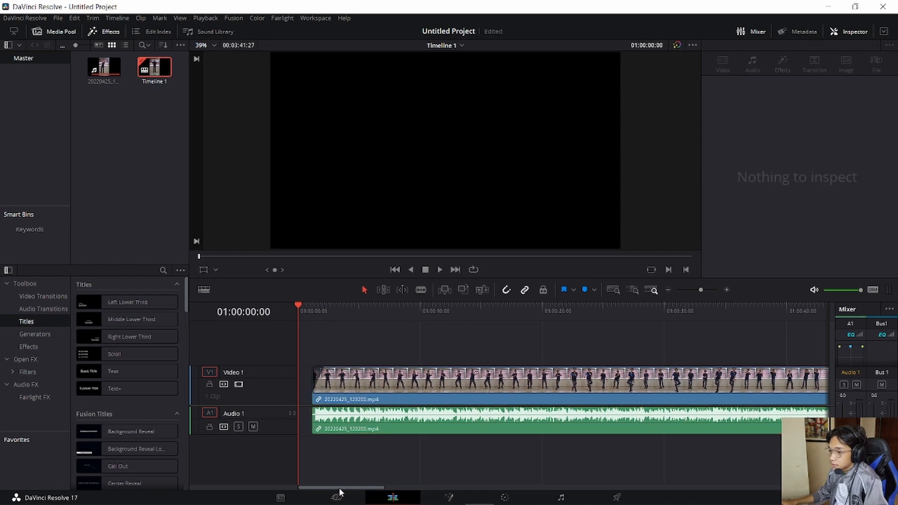
# - Add a fade-out of about 1 second to the end of the clip's video and play the ending from 01:03:40:06
pyautogui.moveTo(344, 487); pyautogui.dragTo(689, 438)
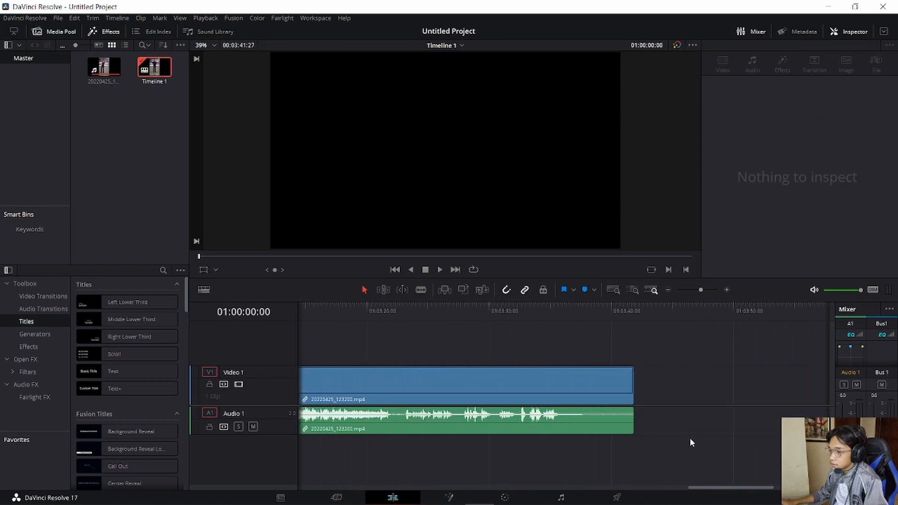
pyautogui.click(601, 312)
pyautogui.moveTo(602, 313); pyautogui.dragTo(614, 314)
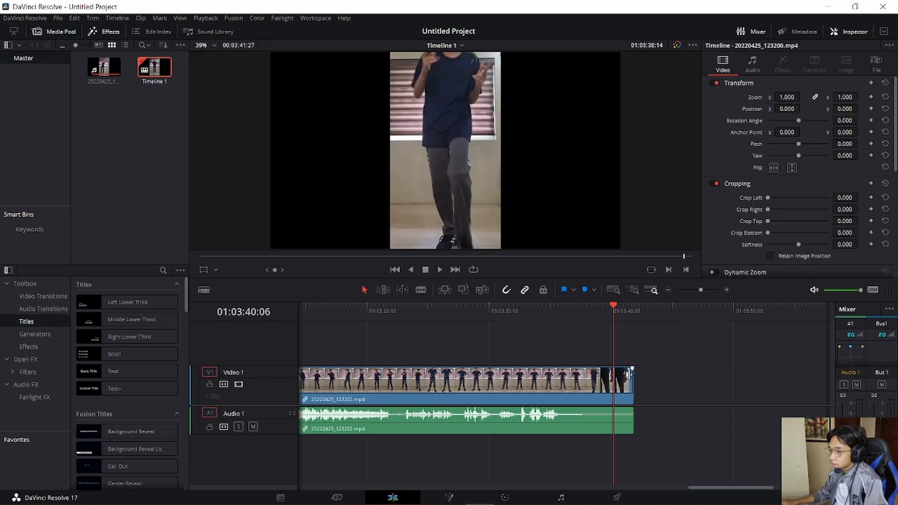
pyautogui.click(629, 385)
pyautogui.click(627, 388)
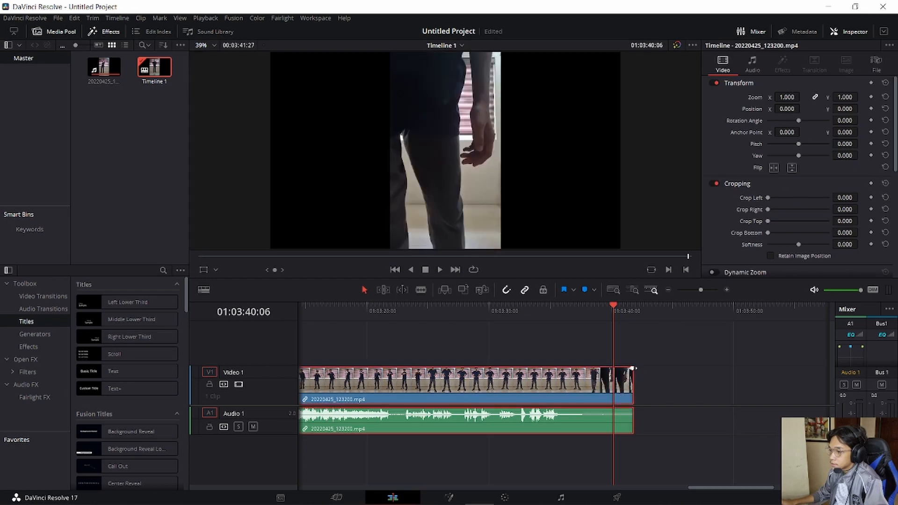
pyautogui.moveTo(633, 369); pyautogui.dragTo(617, 370)
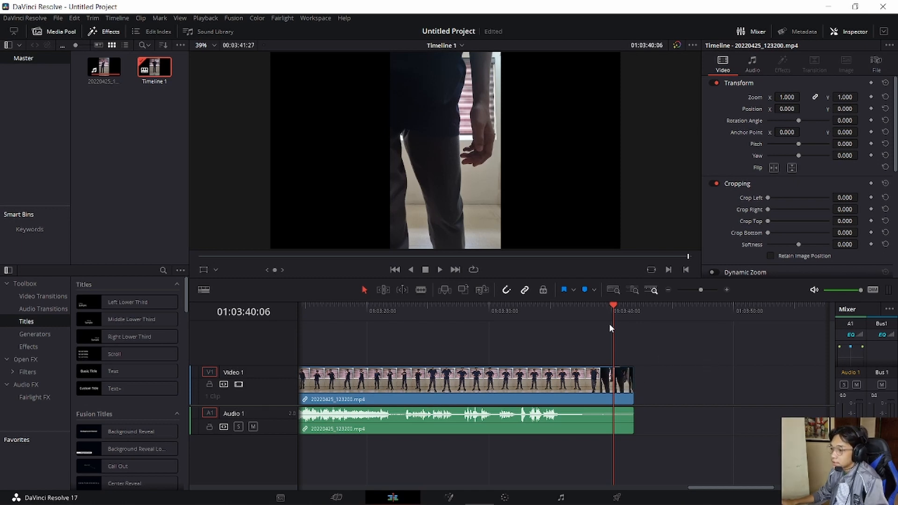
pyautogui.press('space')
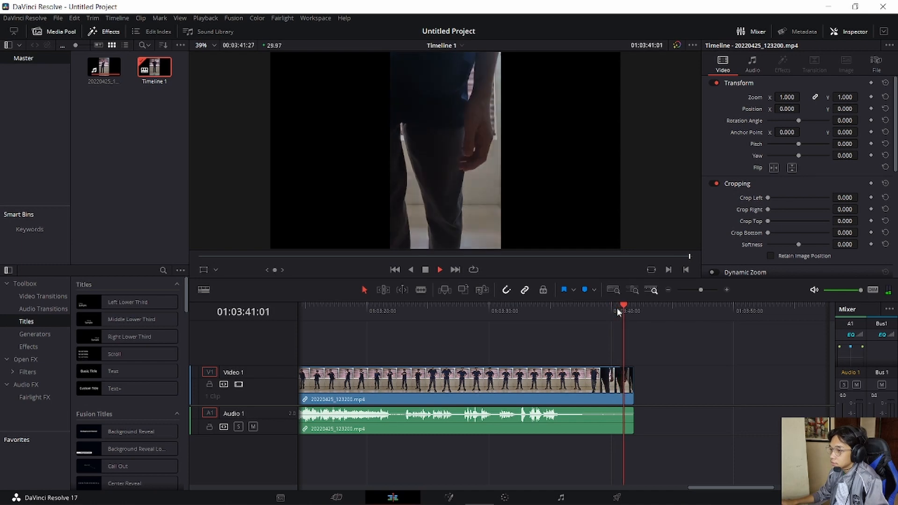
pyautogui.moveTo(633, 308); pyautogui.dragTo(318, 323)
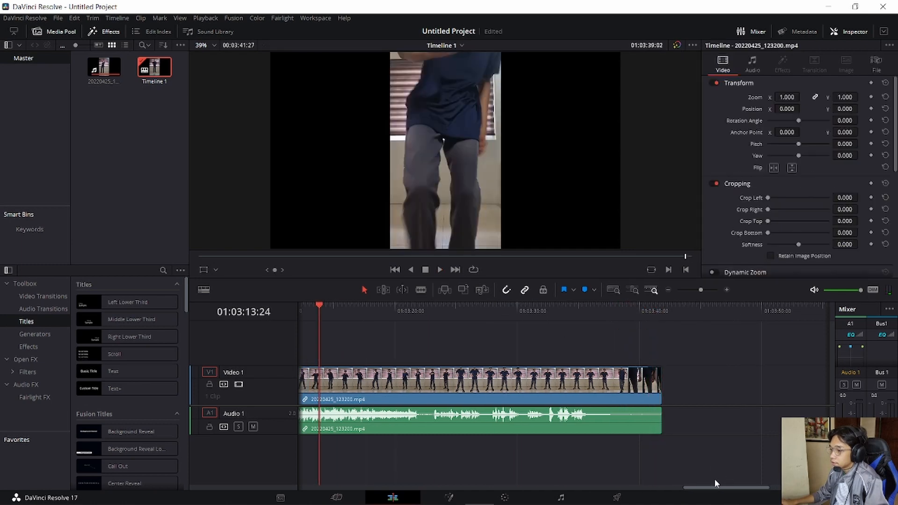
# - Move the clip so it starts about 4.4 seconds into the timeline and open it in the source viewer
pyautogui.moveTo(706, 488); pyautogui.dragTo(229, 456)
pyautogui.moveTo(505, 383); pyautogui.dragTo(546, 383)
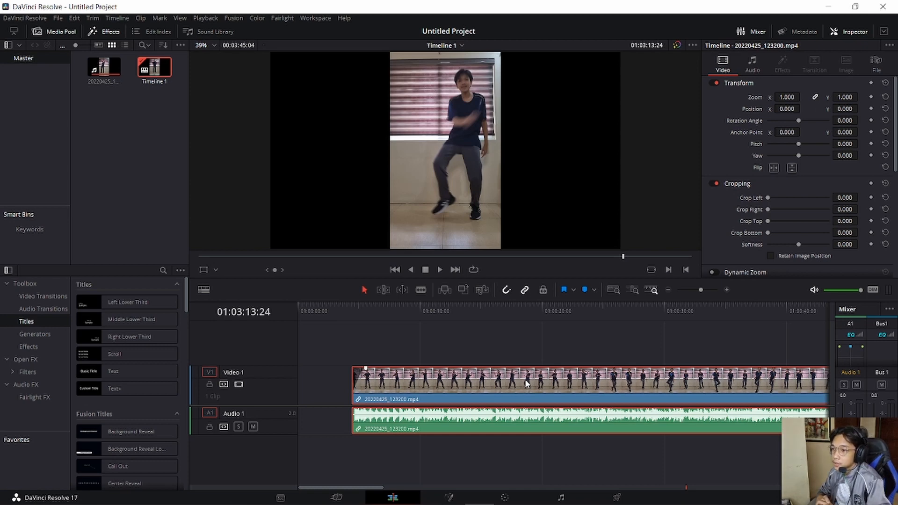
pyautogui.doubleClick(524, 379)
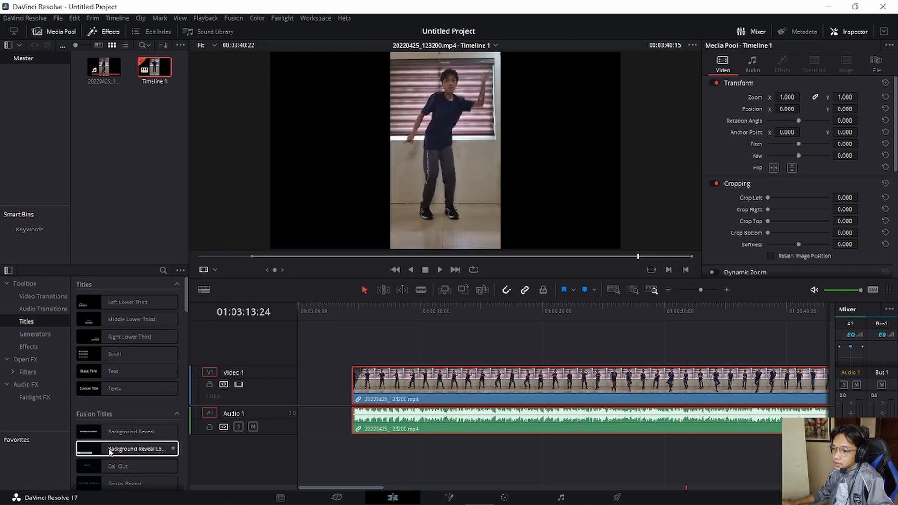
# - Look through the Titles, Effects, Audio Transitions and Video Transitions categories of the effects library
pyautogui.scroll(-3, 102, 436)
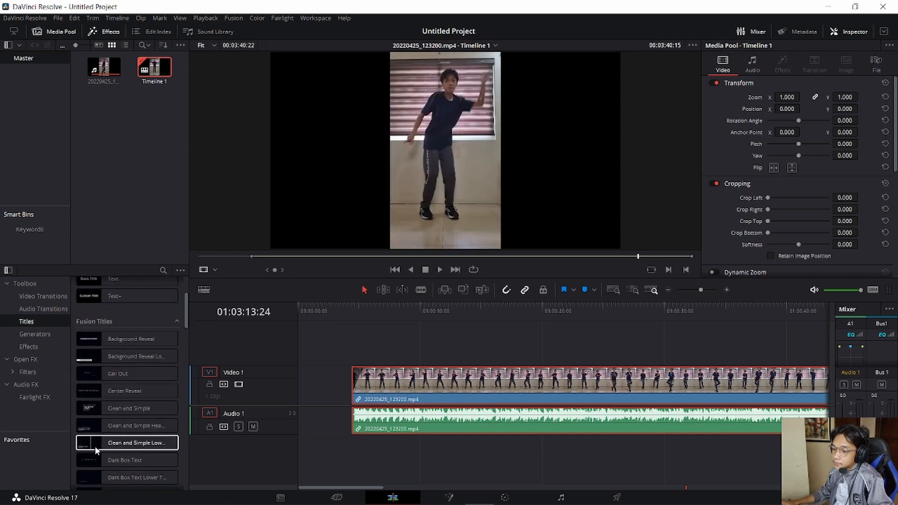
pyautogui.scroll(-3, 92, 445)
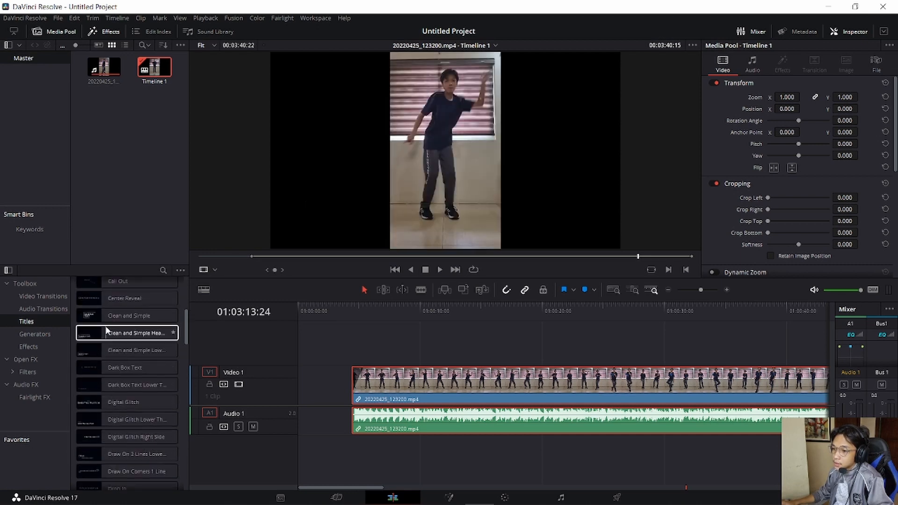
pyautogui.click(138, 337)
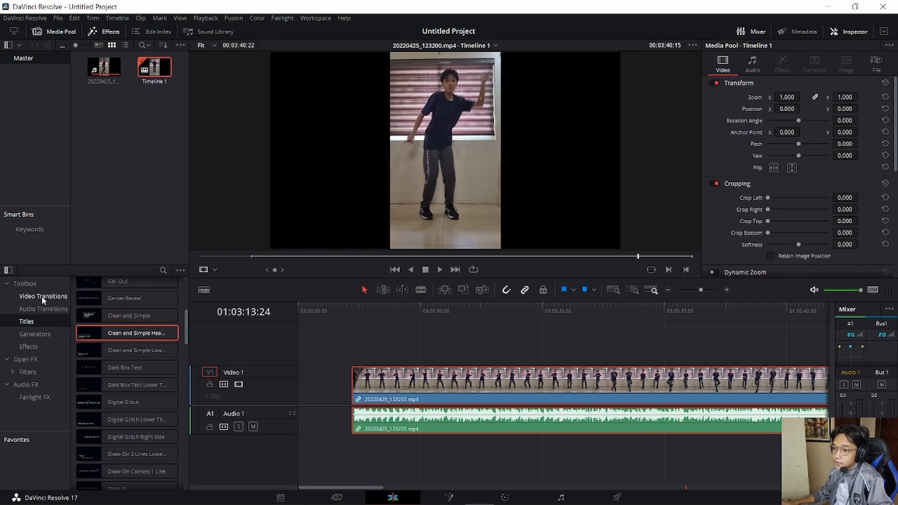
pyautogui.click(50, 349)
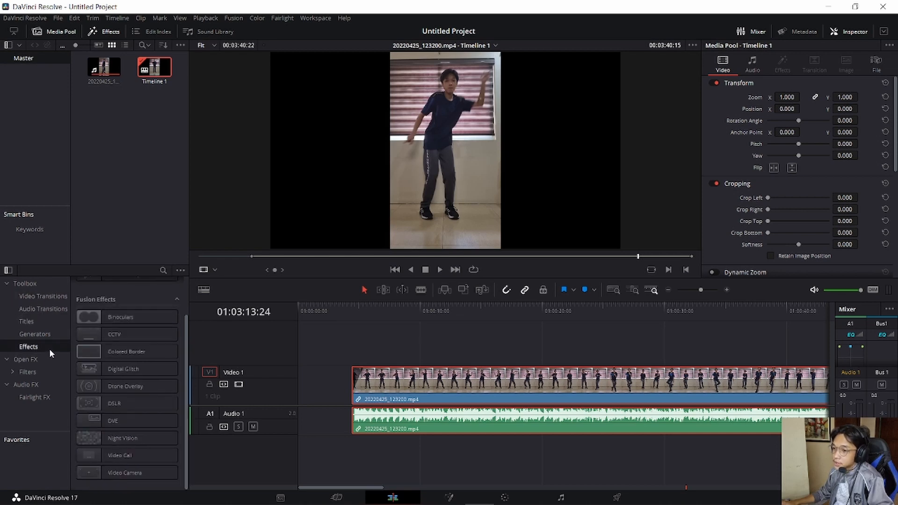
pyautogui.click(44, 309)
pyautogui.click(60, 298)
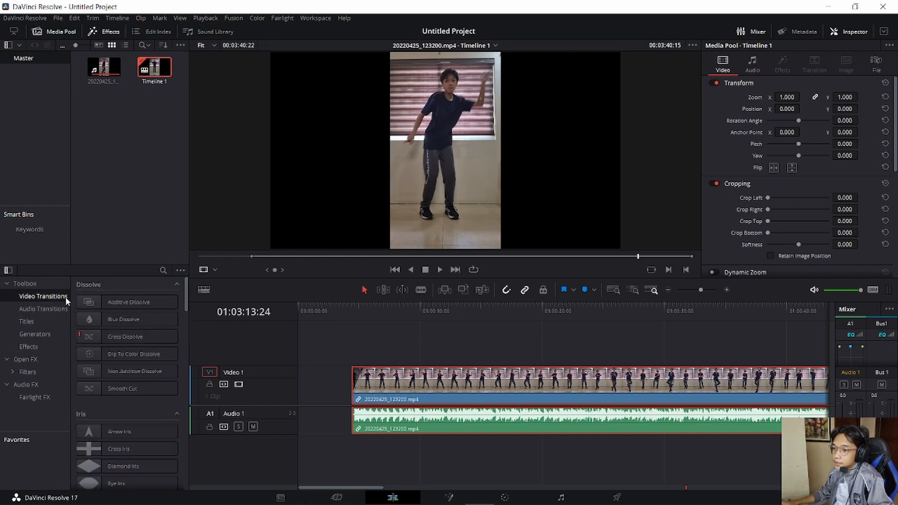
pyautogui.scroll(-6, 108, 421)
pyautogui.click(38, 323)
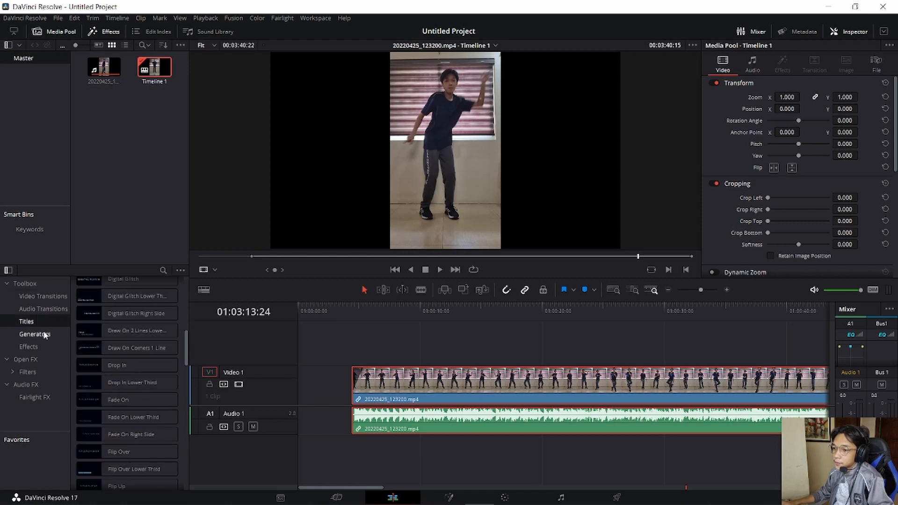
pyautogui.click(38, 347)
# - Place the Horizontal Line Reveal title on Video 2 at the timeline start and move the video clip to begin right after it
pyautogui.click(42, 321)
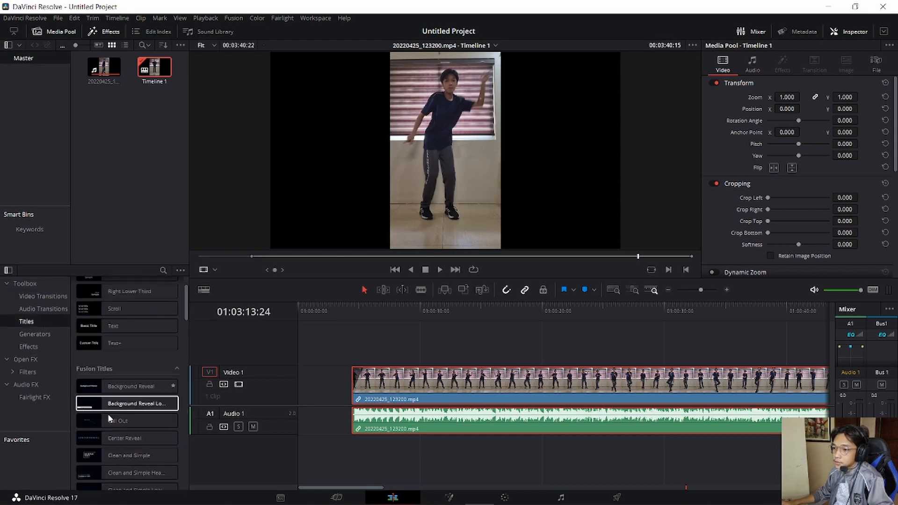
pyautogui.scroll(-2, 110, 418)
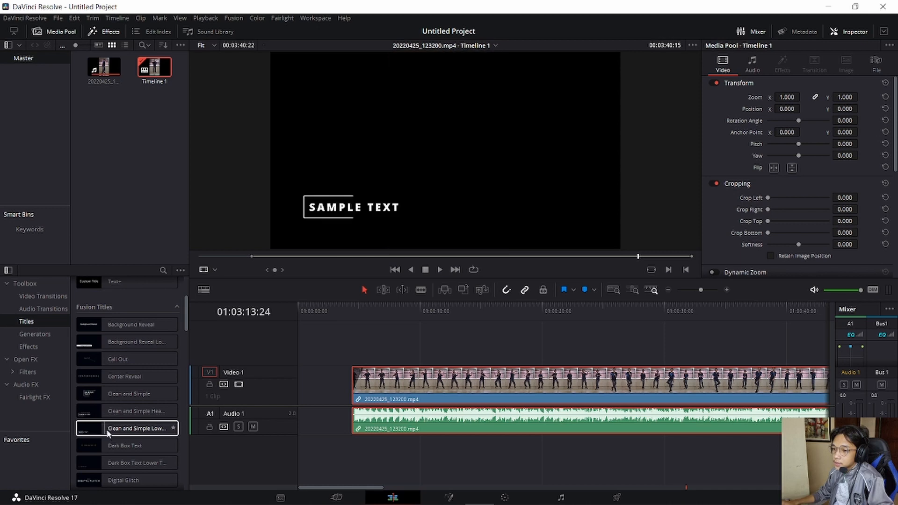
pyautogui.scroll(-3, 108, 432)
pyautogui.scroll(-3, 96, 441)
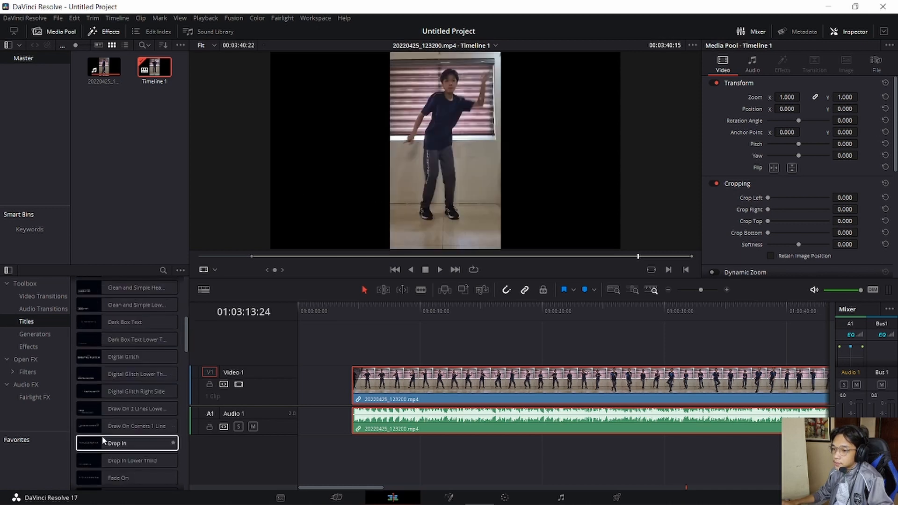
pyautogui.scroll(-5, 106, 437)
pyautogui.click(122, 413)
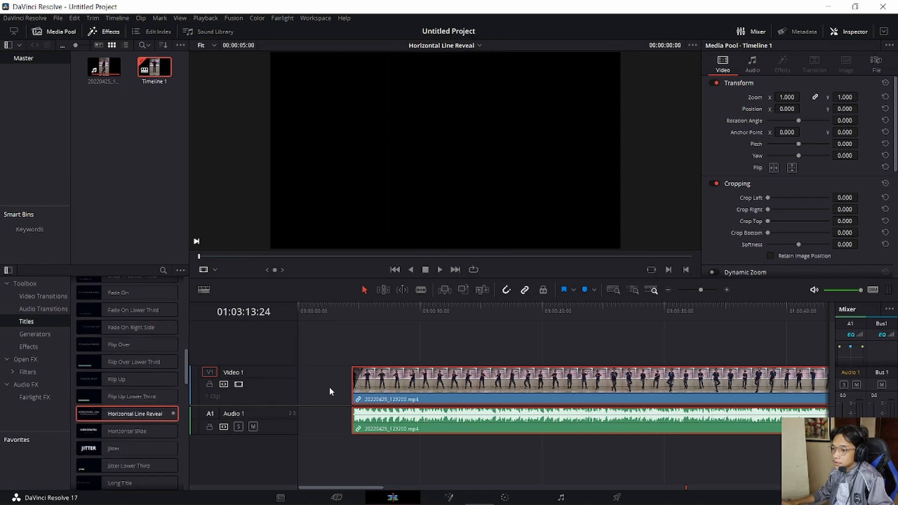
pyautogui.moveTo(90, 414); pyautogui.dragTo(296, 358)
# - Examine the title at 01:00:00:21 together with its Inspector settings, and return the playhead to the timeline start
pyautogui.moveTo(315, 312); pyautogui.dragTo(306, 313)
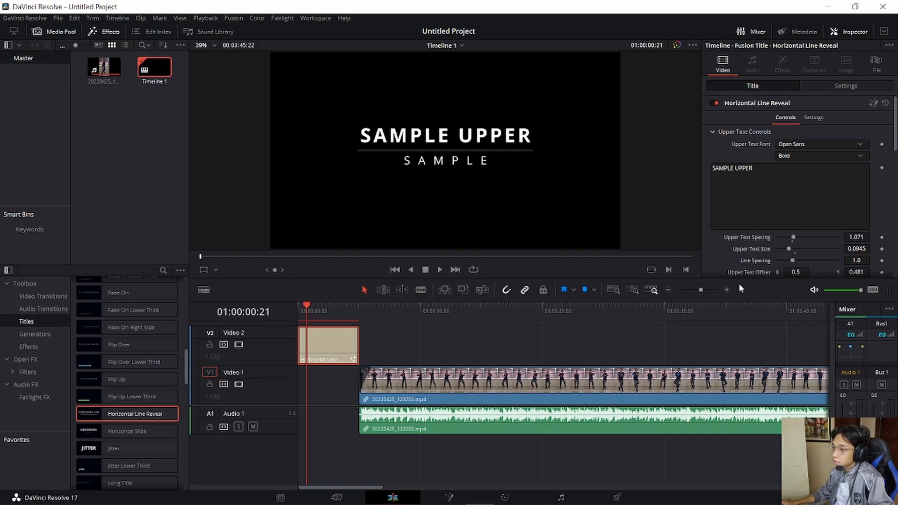
pyautogui.click(847, 34)
pyautogui.click(848, 34)
pyautogui.click(302, 311)
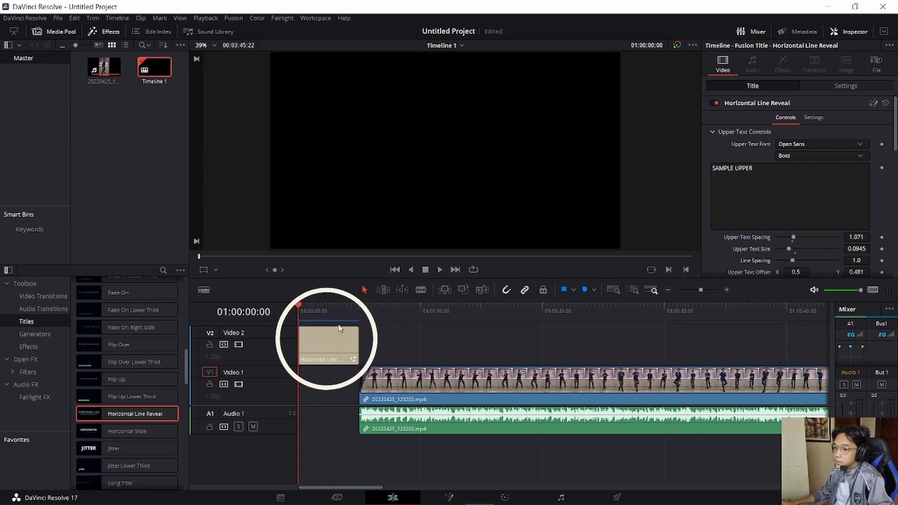
# - Set the Horizontal Line Reveal title's upper text to HIP-HOP and its lower text to WEEK 9
pyautogui.click(329, 353)
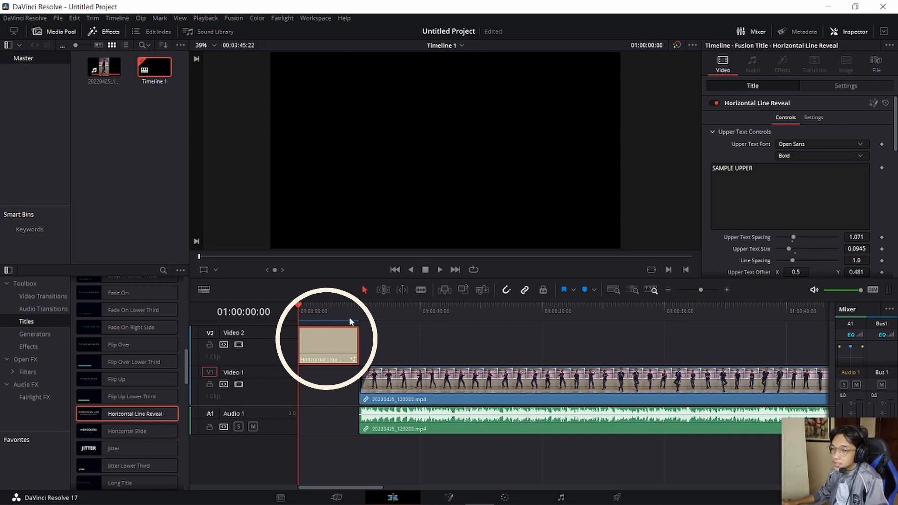
pyautogui.click(803, 172)
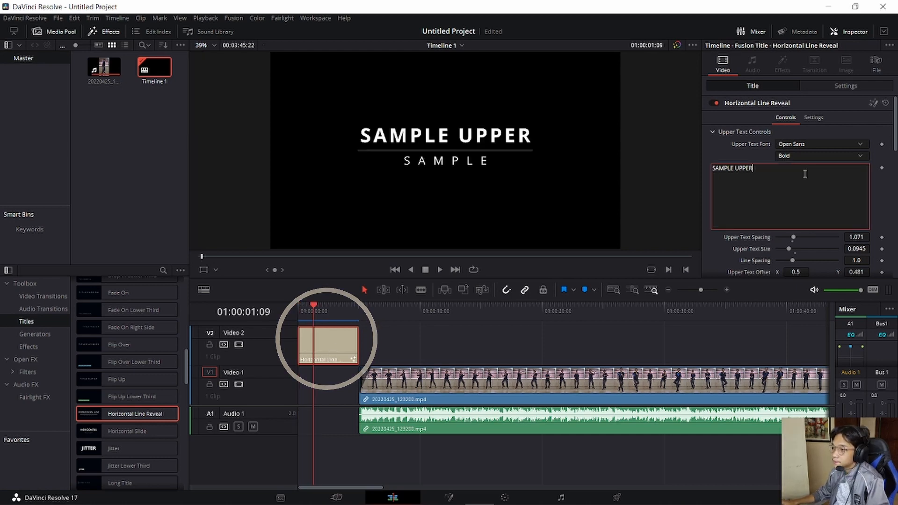
pyautogui.hotkey('ctrl', 'shift', 'Left')
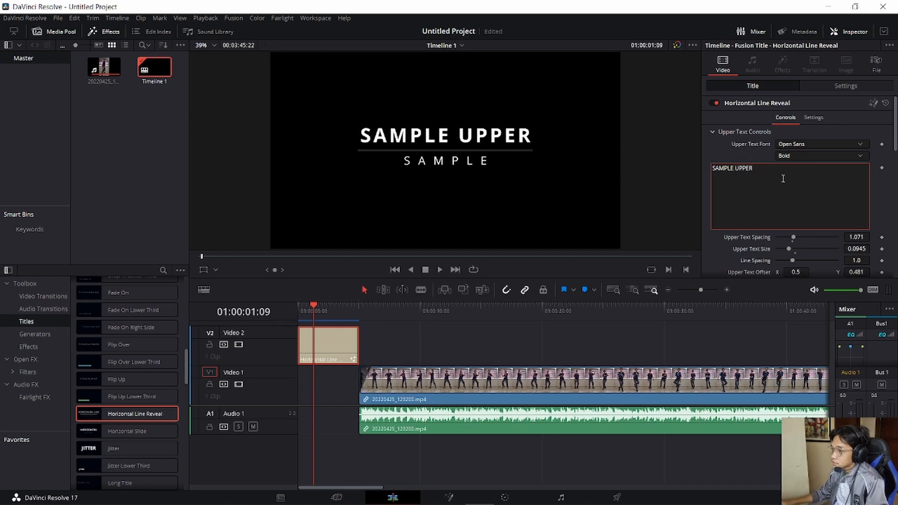
pyautogui.hotkey('ctrl', 'a')
pyautogui.write('HIP-HOP')
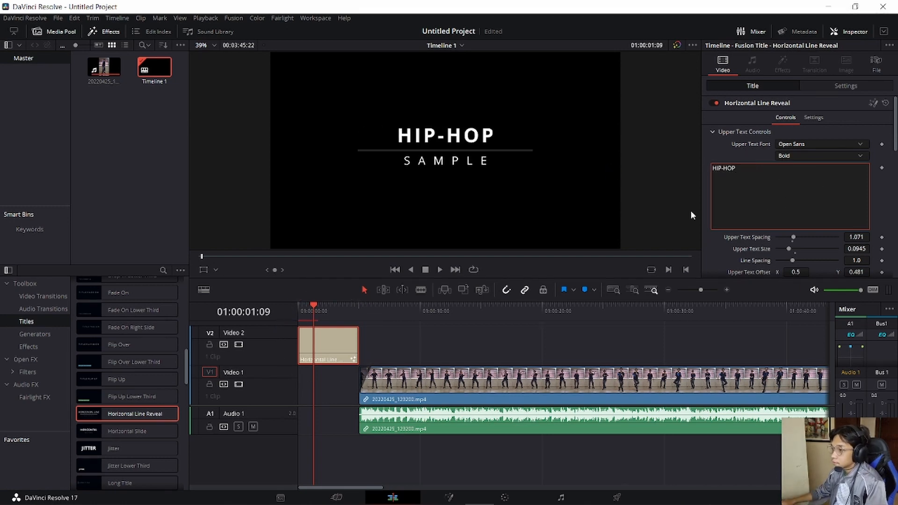
pyautogui.scroll(-7, 790, 213)
pyautogui.moveTo(790, 214); pyautogui.dragTo(587, 214)
pyautogui.write('WEEK 9')
# - Change the line color of the Horizontal Line Reveal title to orange using the basic colors
pyautogui.scroll(-5, 832, 218)
pyautogui.scroll(-3, 831, 215)
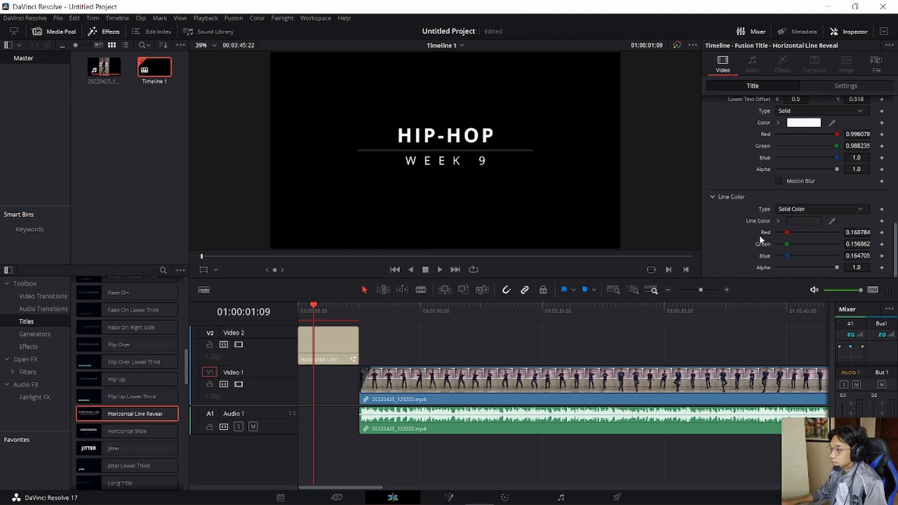
pyautogui.scroll(5, 805, 134)
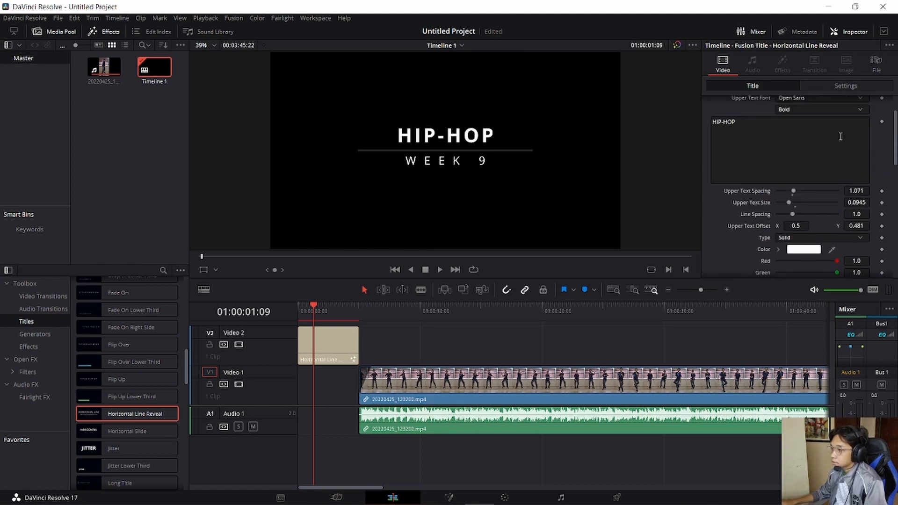
pyautogui.scroll(-6, 793, 168)
pyautogui.scroll(3, 794, 177)
pyautogui.scroll(-2, 793, 182)
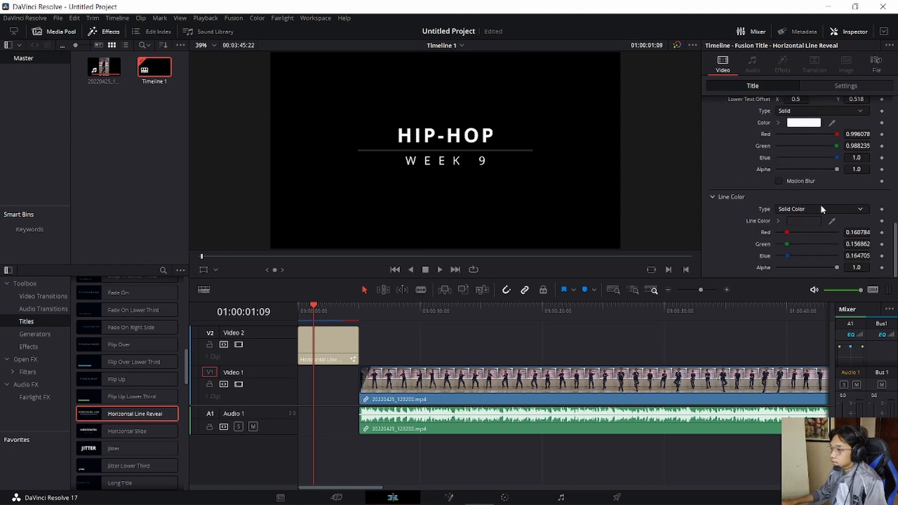
pyautogui.click(804, 220)
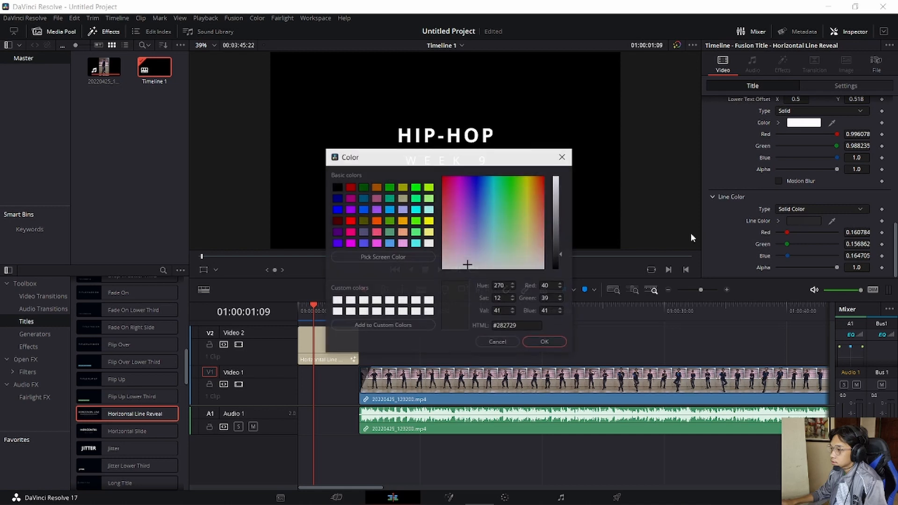
pyautogui.click(396, 220)
pyautogui.click(402, 223)
pyautogui.click(545, 341)
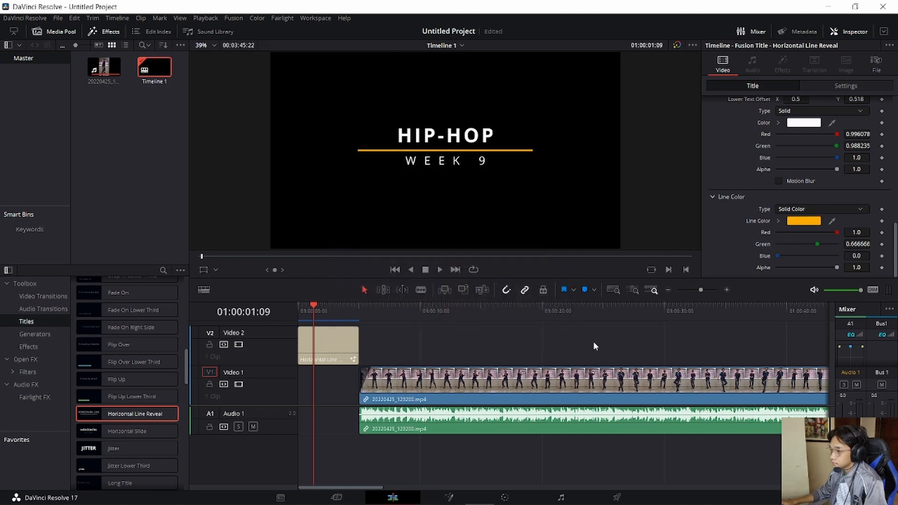
# - Play the edited title from the timeline start to check its line and text animation
pyautogui.moveTo(321, 309); pyautogui.dragTo(285, 319)
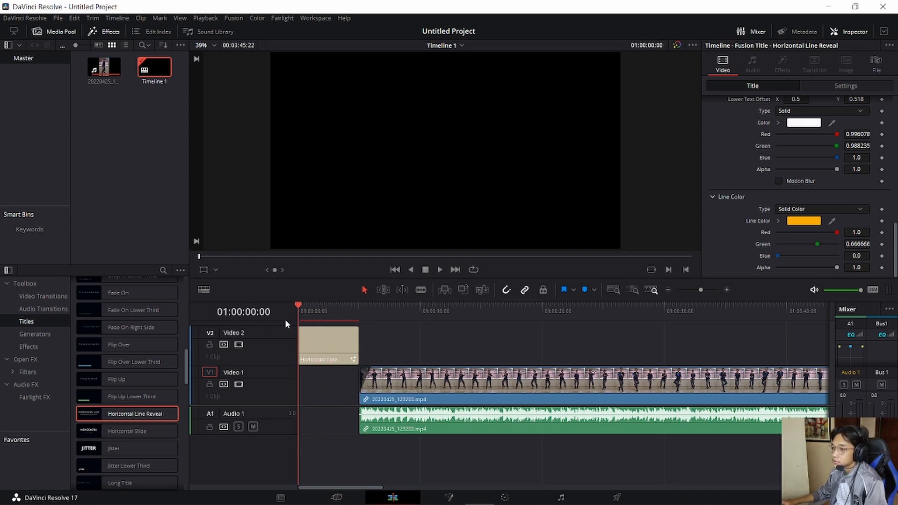
pyautogui.press('space')
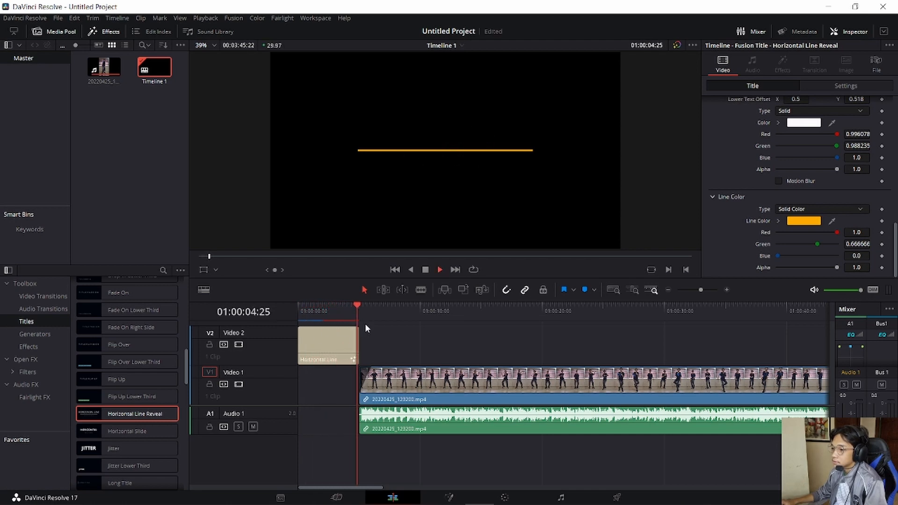
pyautogui.moveTo(359, 305); pyautogui.dragTo(293, 324)
pyautogui.press('space')
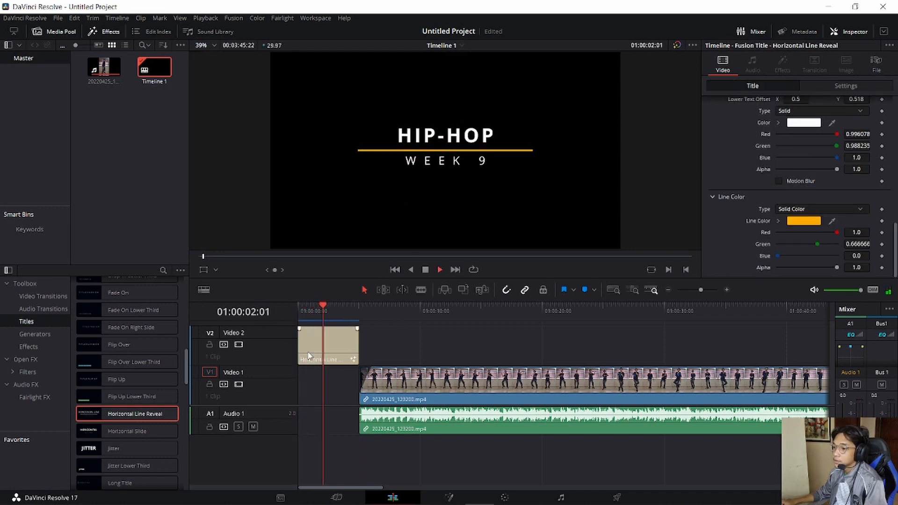
pyautogui.click(346, 311)
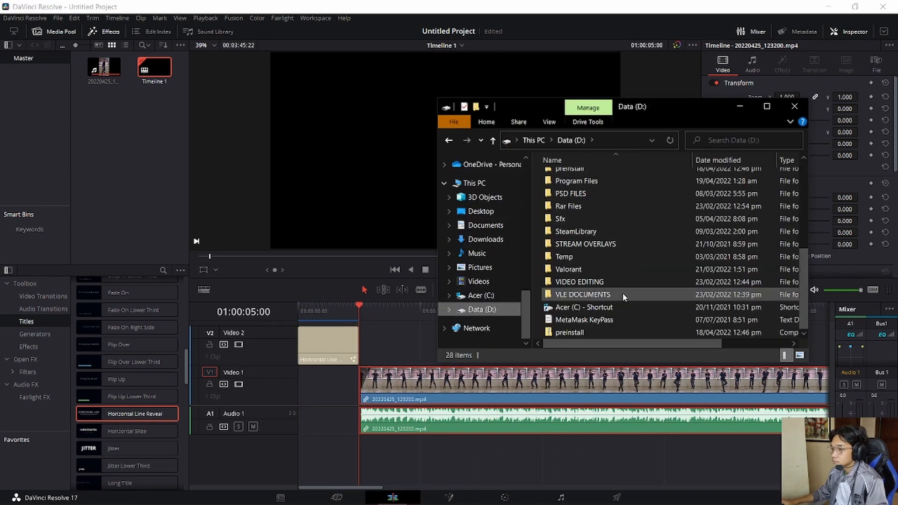
# - Add the Chill R&B Guitar Type Beat audio file to Audio 2 at the timeline start
pyautogui.doubleClick(623, 300)
pyautogui.moveTo(623, 301); pyautogui.dragTo(317, 447)
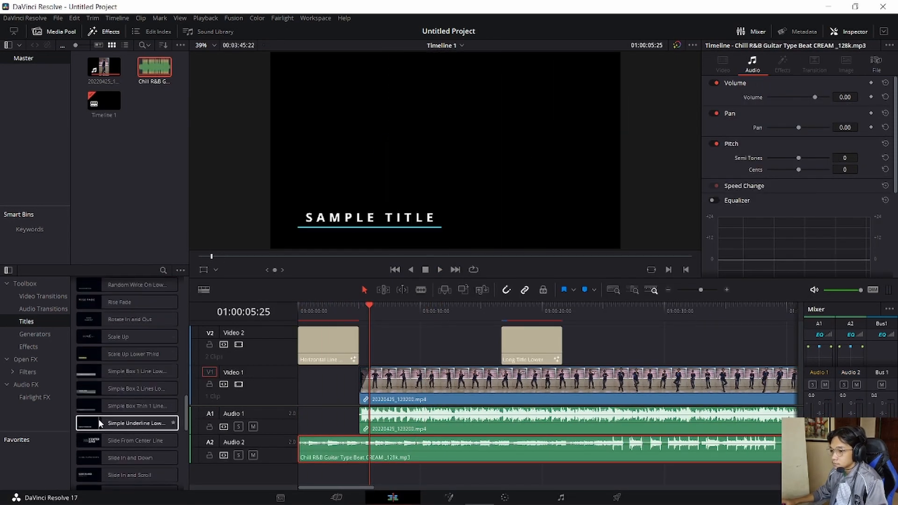
# - Set the Simple Underline Lower Third text to PRACTICAL TEST 6 and position it at X 297, Y -52
pyautogui.write('PRACTICAL')
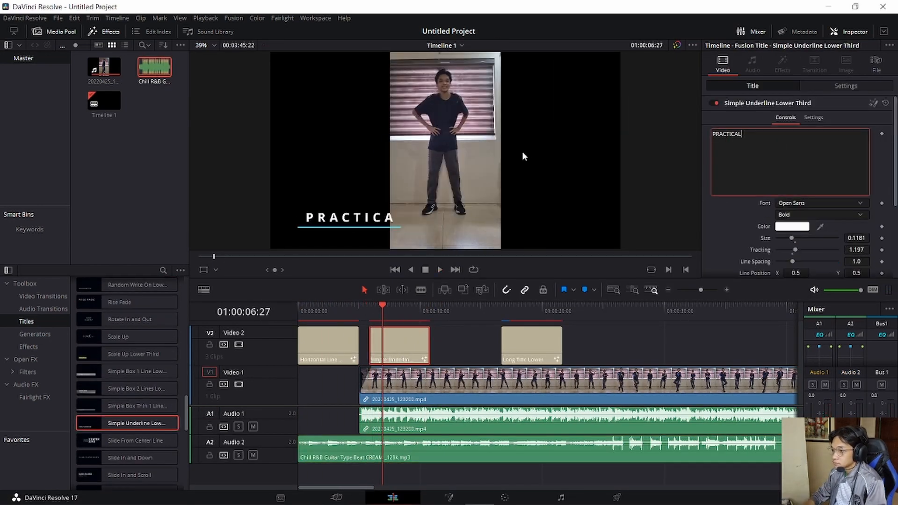
pyautogui.write(' TEST 6')
pyautogui.click(846, 86)
pyautogui.moveTo(783, 132); pyautogui.dragTo(856, 132)
pyautogui.scroll(-1, 756, 178)
pyautogui.click(799, 228)
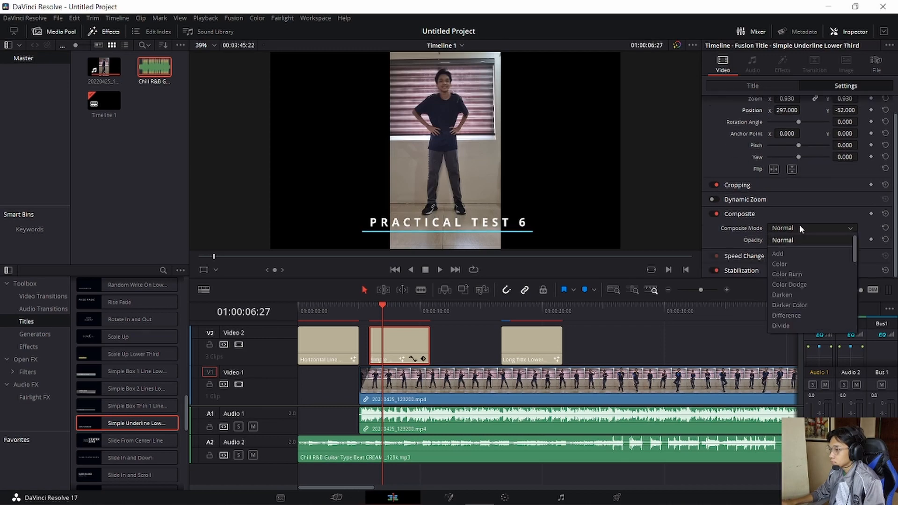
pyautogui.click(753, 86)
pyautogui.click(813, 183)
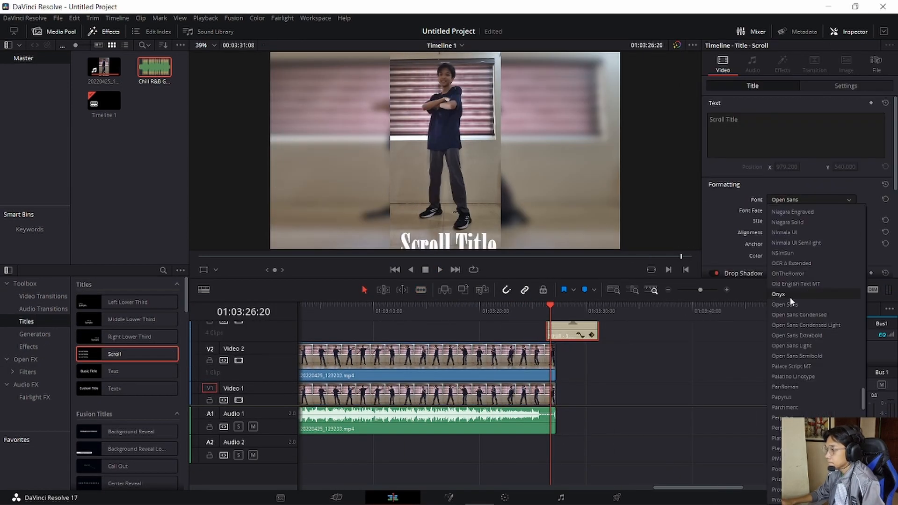
# - Replace the Scroll title's text with "Thanks for Watching :D" and a MUSIC credit for the song Gonna Catch You
pyautogui.click(808, 224)
pyautogui.write('Thanks for Watching :D')
pyautogui.write('Gonna Catch You - Loonie Gordon')
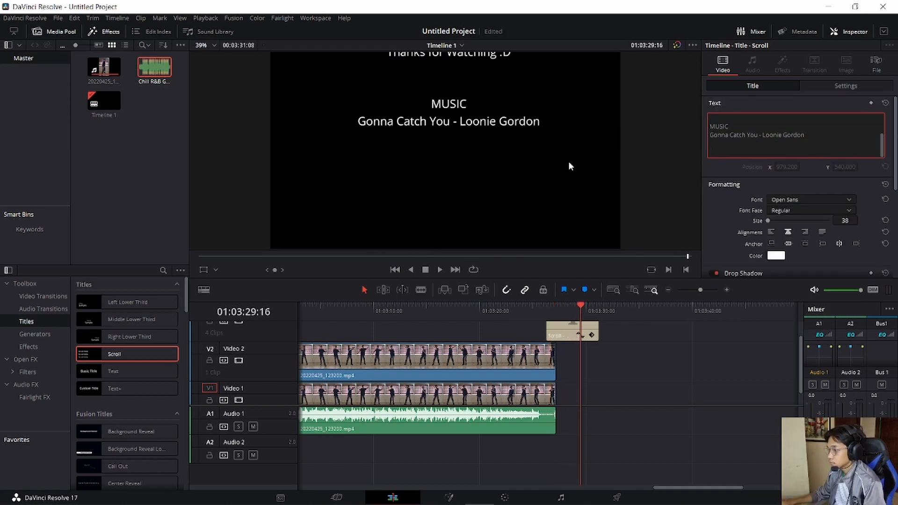
pyautogui.click(548, 309)
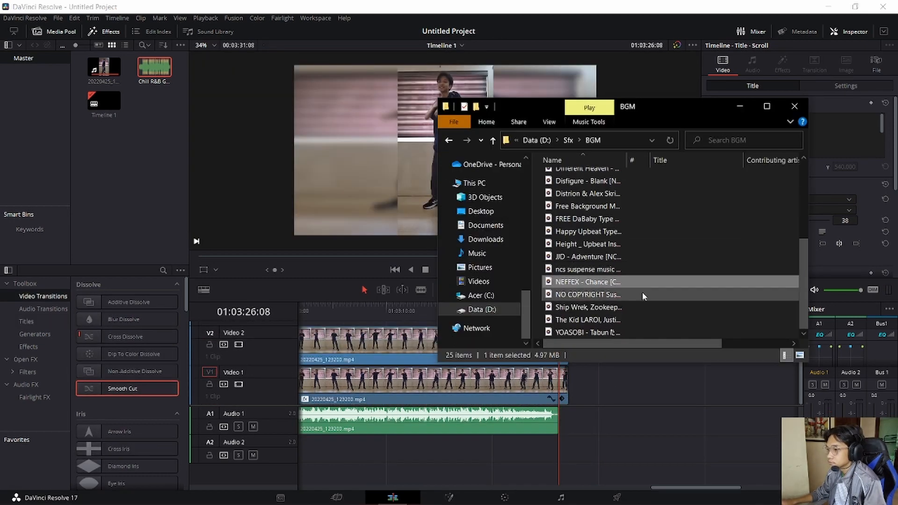
pyautogui.scroll(5, 643, 296)
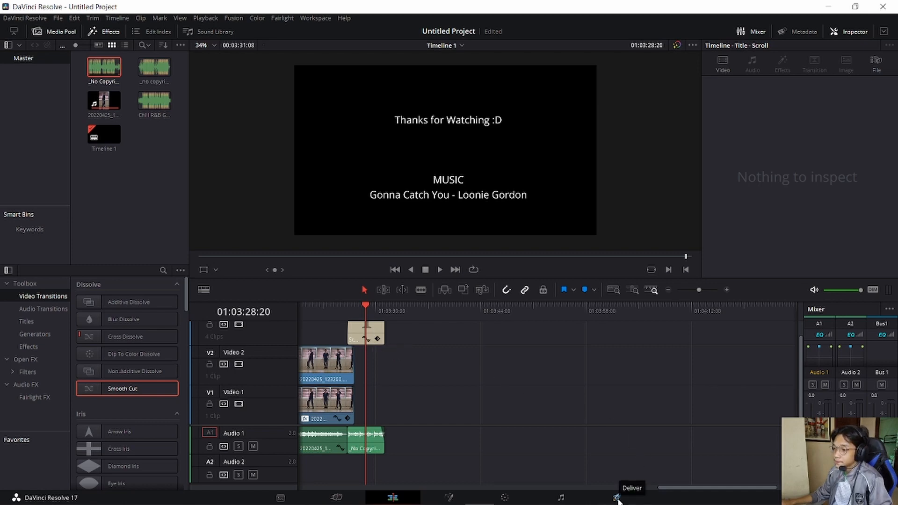
# - Open the Deliver page and look through the YouTube and Vimeo render presets
pyautogui.click(616, 498)
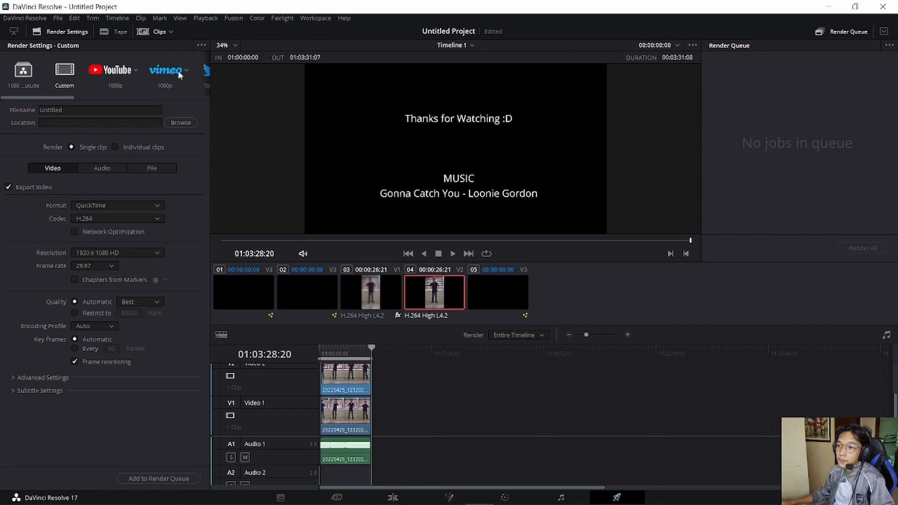
pyautogui.click(114, 72)
pyautogui.click(169, 75)
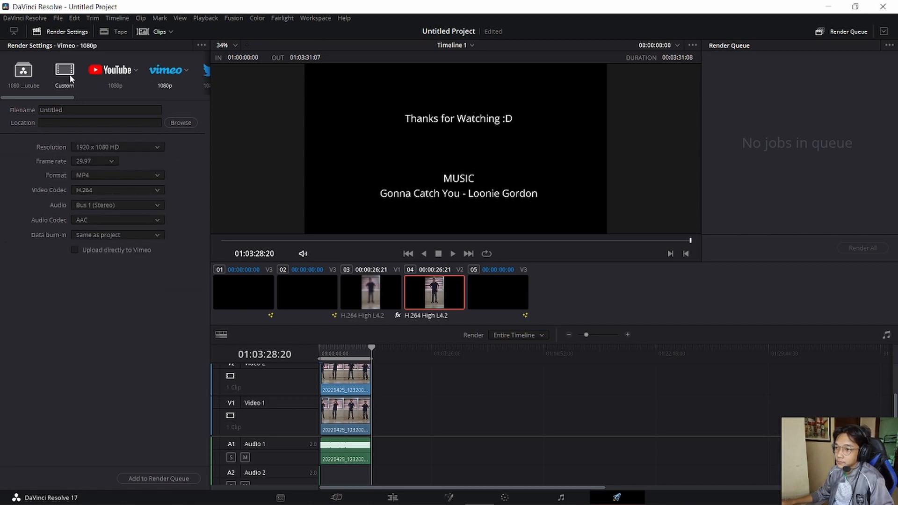